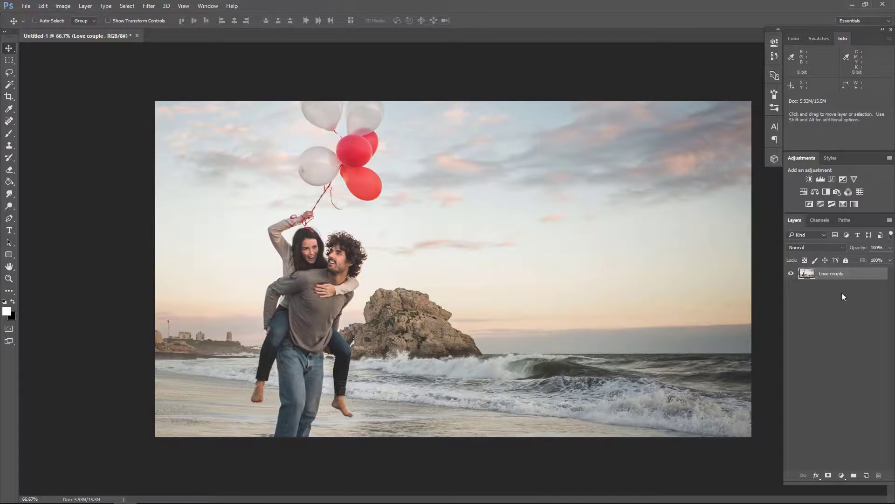
# Add a Brightness/Contrast layer at brightness -81, then ready a 25% opacity brush.
pyautogui.click(841, 476)
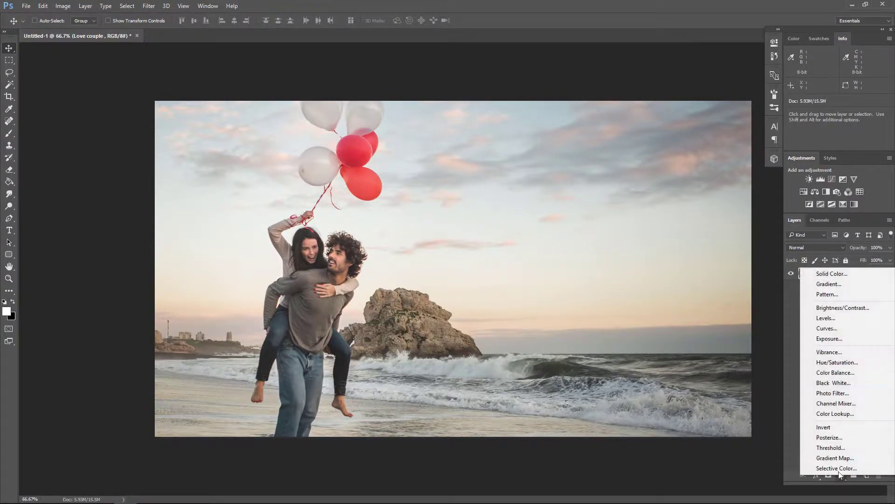
pyautogui.click(829, 307)
pyautogui.moveTo(694, 91)
pyautogui.mouseDown()
pyautogui.moveTo(668, 92)
pyautogui.moveTo(696, 107)
pyautogui.moveTo(686, 106)
pyautogui.moveTo(664, 90)
pyautogui.mouseUp()
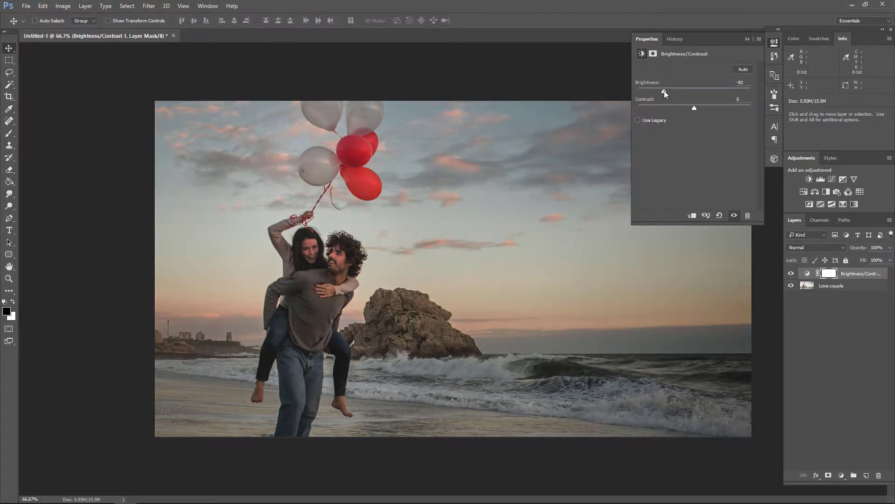
pyautogui.click(747, 39)
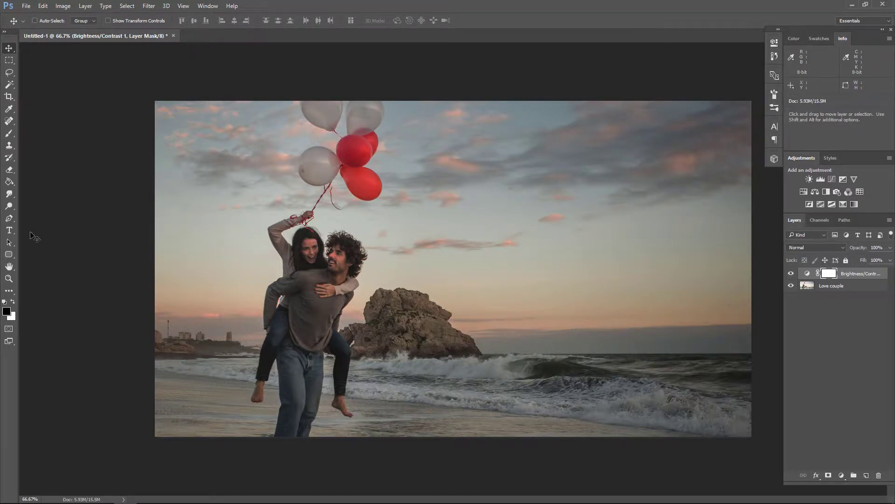
pyautogui.click(9, 132)
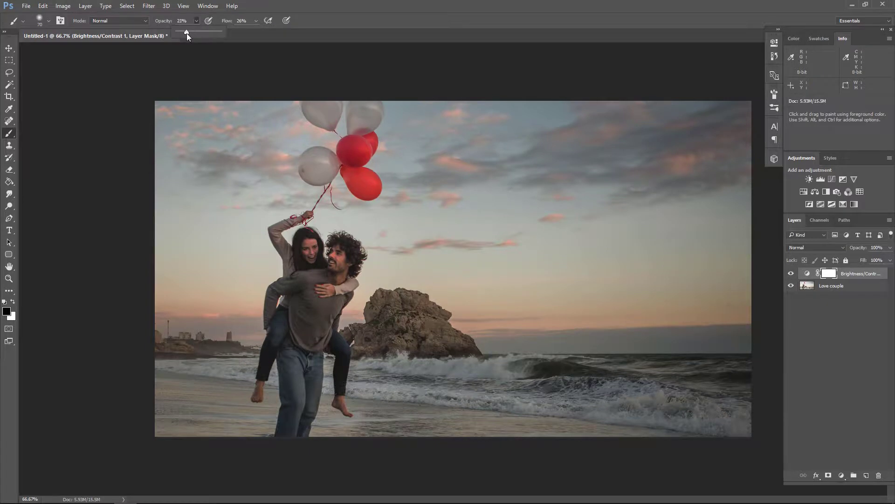
pyautogui.moveTo(187, 33); pyautogui.dragTo(188, 32)
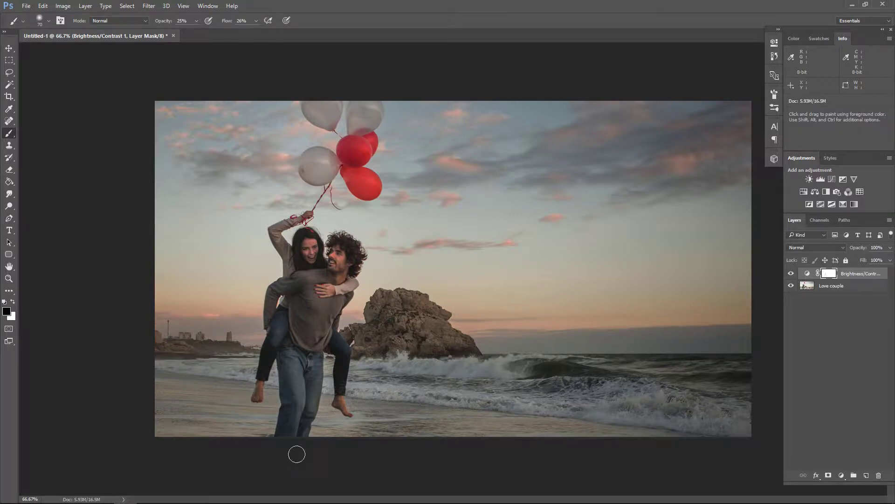
# Add a Levels adjustment layer with the midtone and white sliders moved to boost contrast.
pyautogui.click(853, 474)
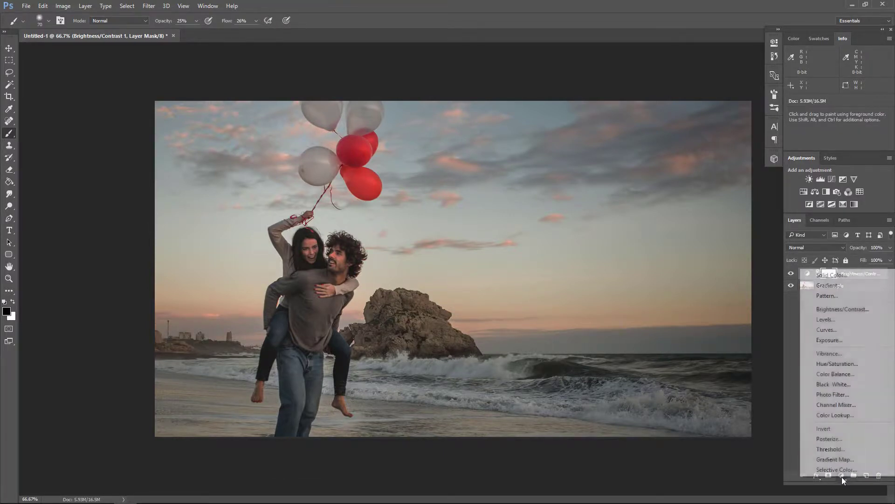
pyautogui.click(834, 320)
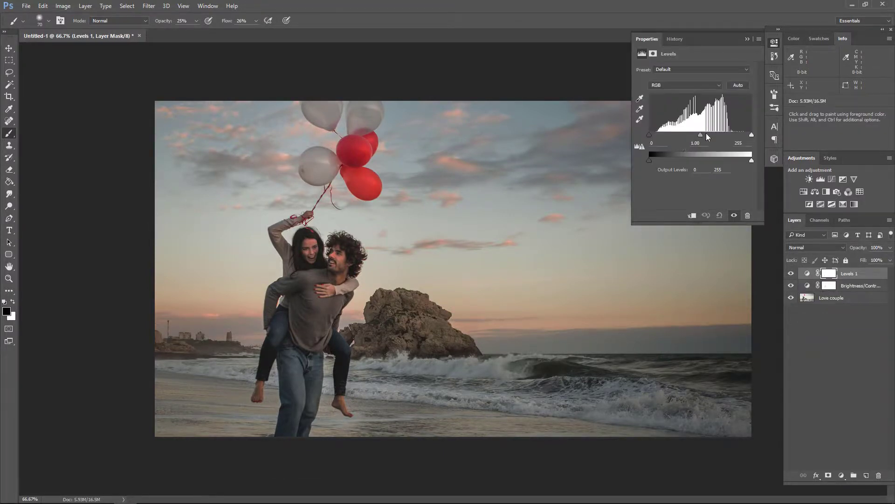
pyautogui.moveTo(707, 135)
pyautogui.mouseDown()
pyautogui.moveTo(738, 135)
pyautogui.moveTo(696, 135)
pyautogui.moveTo(746, 136)
pyautogui.moveTo(707, 136)
pyautogui.mouseUp()
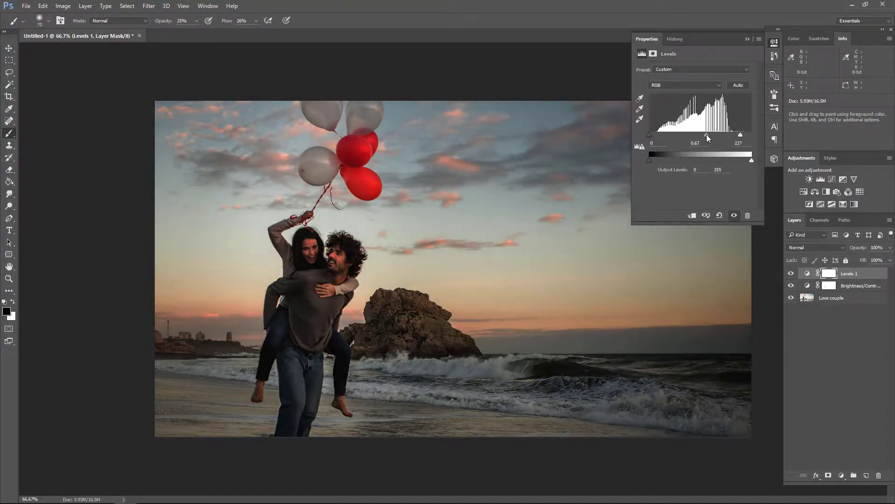
pyautogui.click(772, 56)
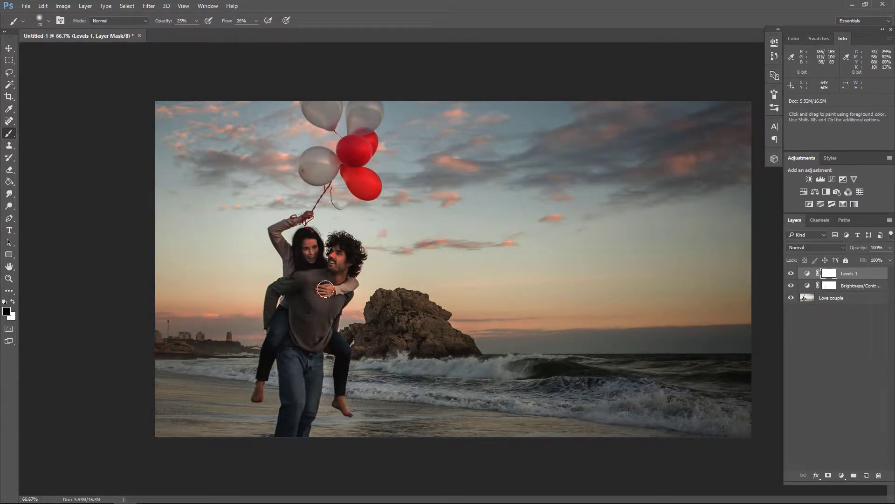
# Paint the Levels mask over the man's body and compare with and without it.
pyautogui.moveTo(325, 289); pyautogui.dragTo(293, 377)
pyautogui.moveTo(309, 291); pyautogui.dragTo(325, 317)
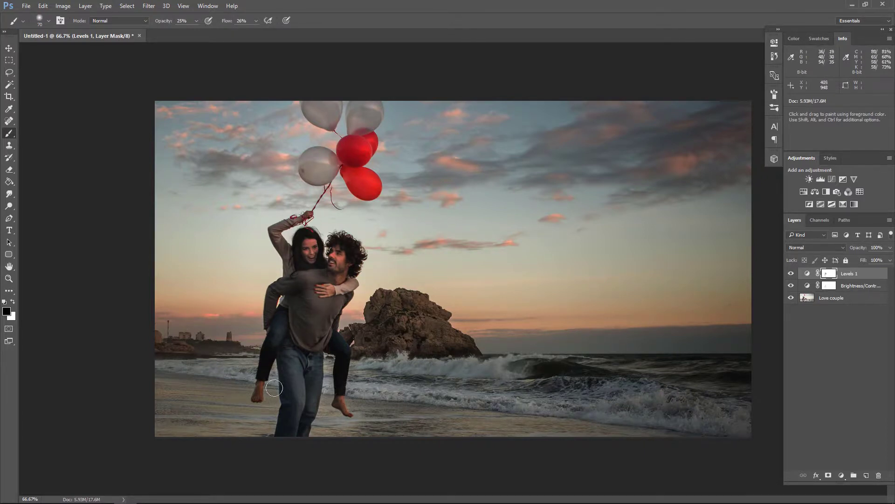
pyautogui.click(791, 274)
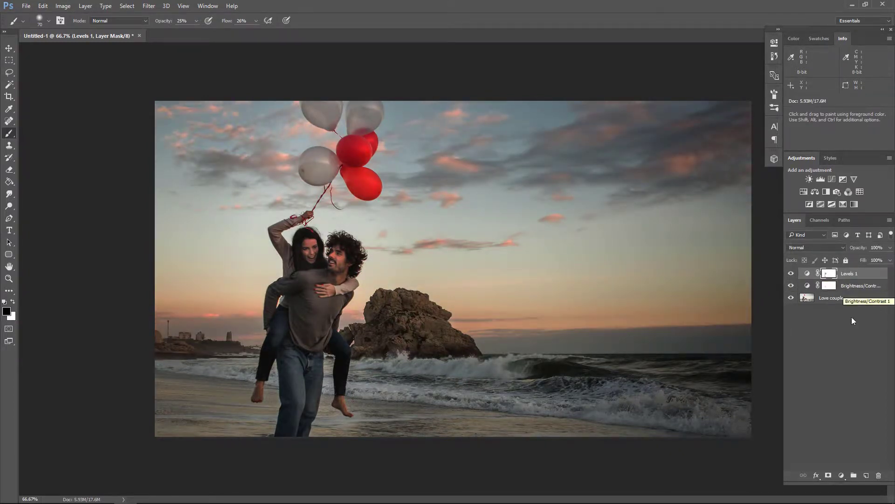
pyautogui.click(841, 476)
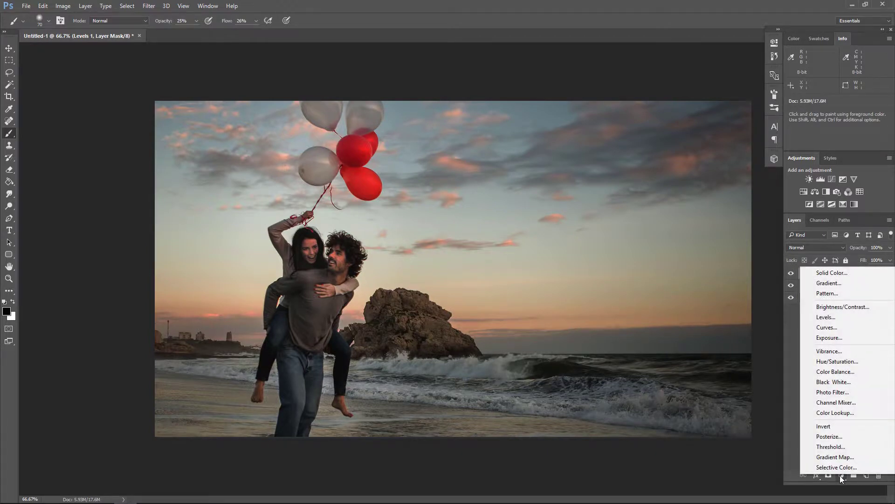
# Add a Color Balance layer set to Cyan/Red -34, Magenta/Green -12, Yellow/Blue +43.
pyautogui.click(854, 372)
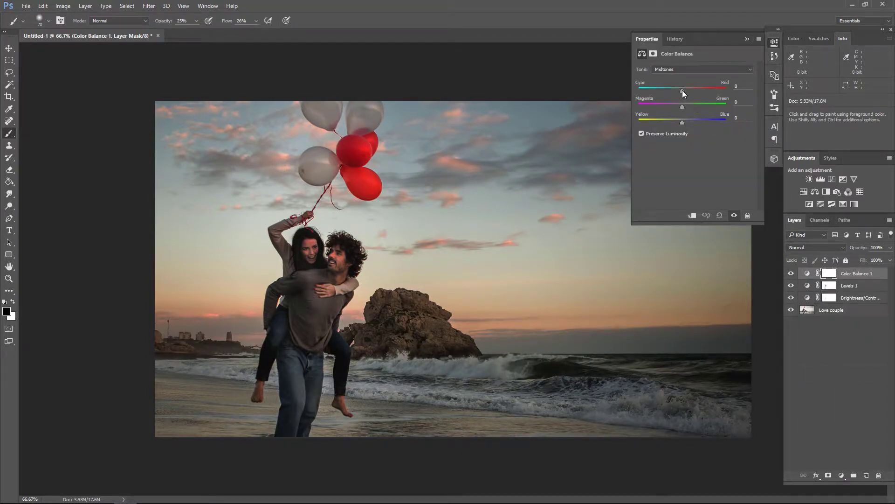
pyautogui.moveTo(682, 91); pyautogui.dragTo(673, 91)
pyautogui.moveTo(682, 122)
pyautogui.mouseDown()
pyautogui.moveTo(695, 122)
pyautogui.moveTo(675, 107)
pyautogui.mouseUp()
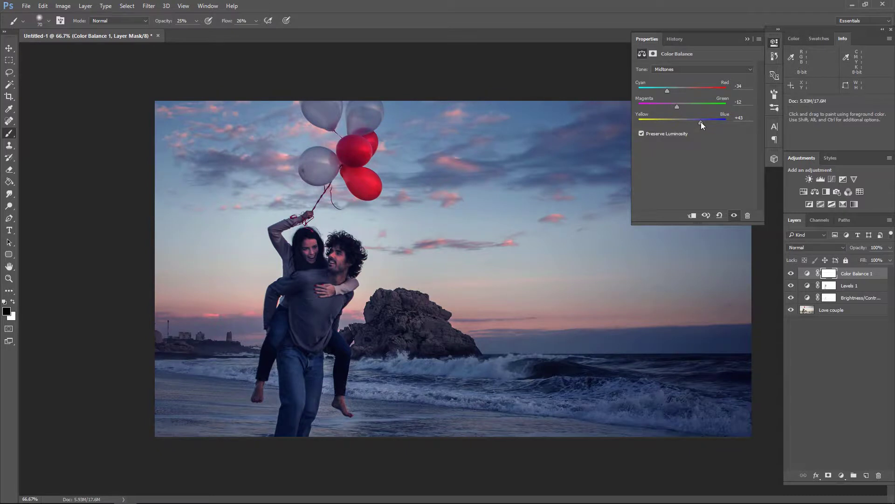
pyautogui.click(747, 40)
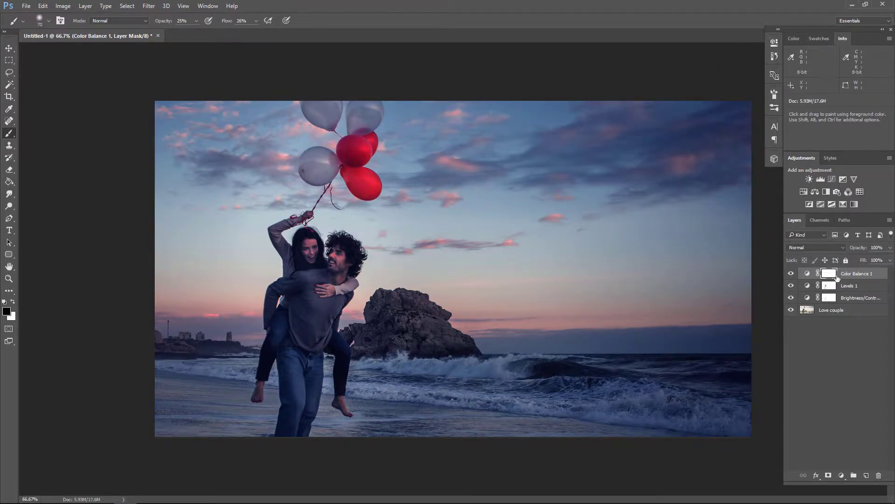
# Mask the blue shift off the woman's face, compare, and swap foreground/background colours.
pyautogui.moveTo(310, 254)
pyautogui.mouseDown()
pyautogui.moveTo(307, 243)
pyautogui.moveTo(331, 262)
pyautogui.mouseUp()
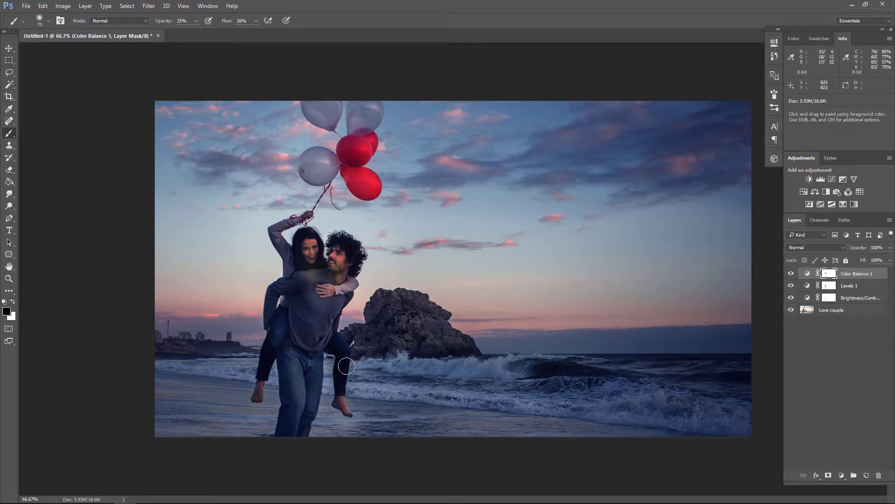
pyautogui.click(791, 274)
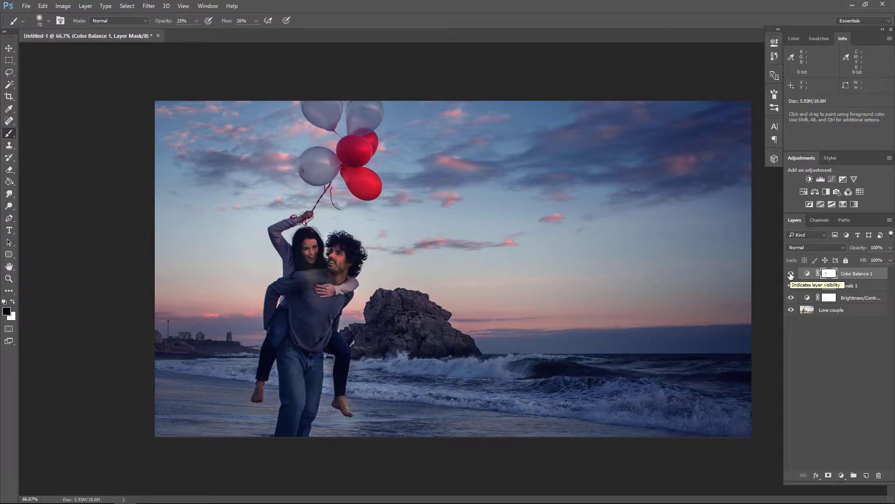
pyautogui.click(862, 275)
pyautogui.press('x')
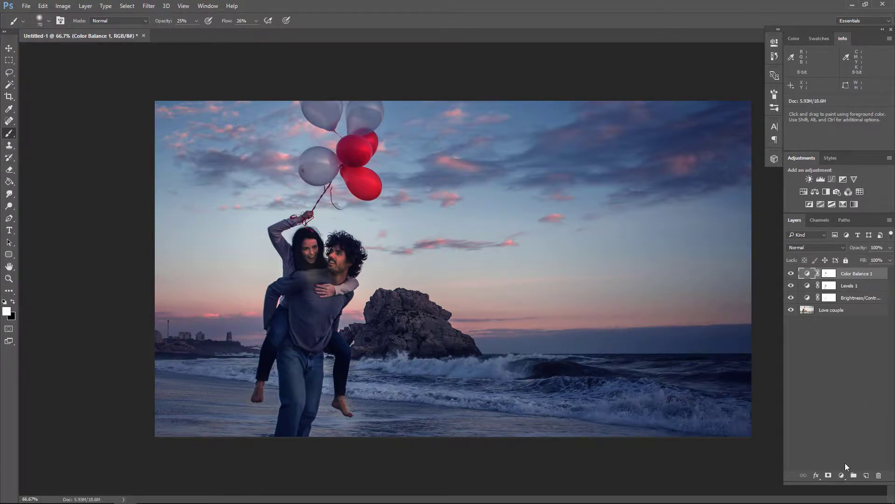
pyautogui.click(842, 474)
# Add a Color Lookup layer using the Soft_Warming.look 3DLUT file.
pyautogui.click(841, 413)
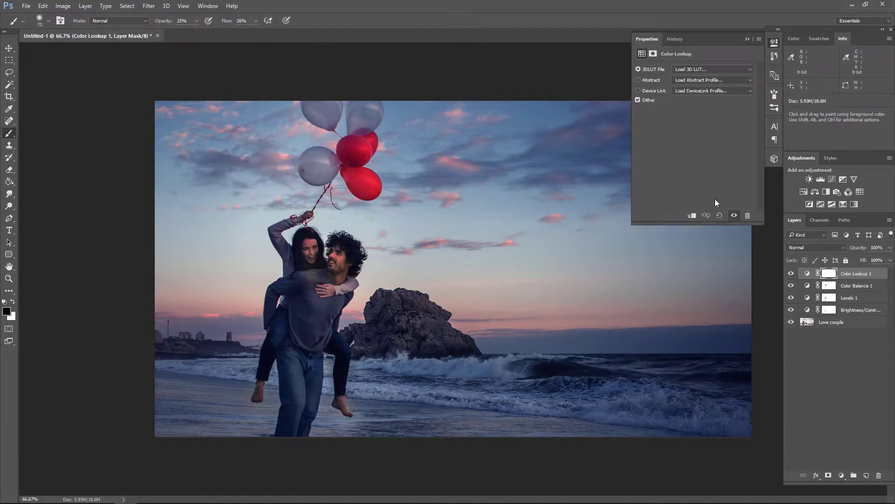
pyautogui.click(715, 71)
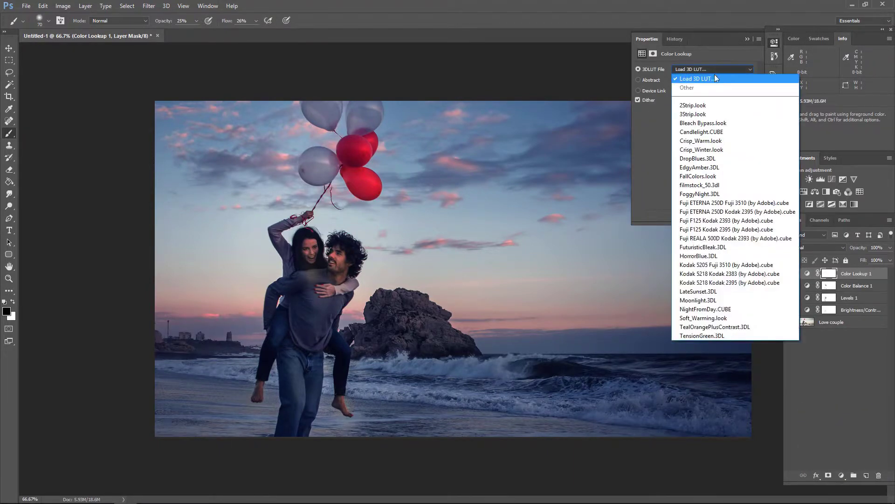
pyautogui.click(708, 318)
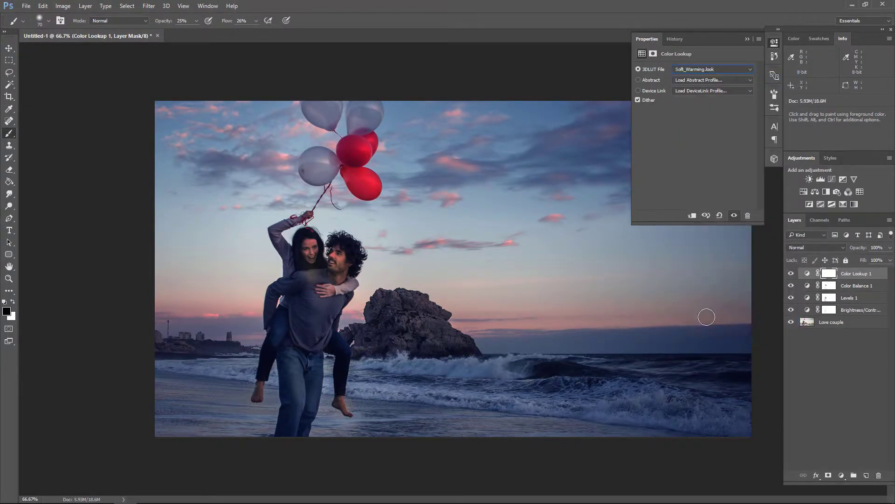
pyautogui.click(747, 39)
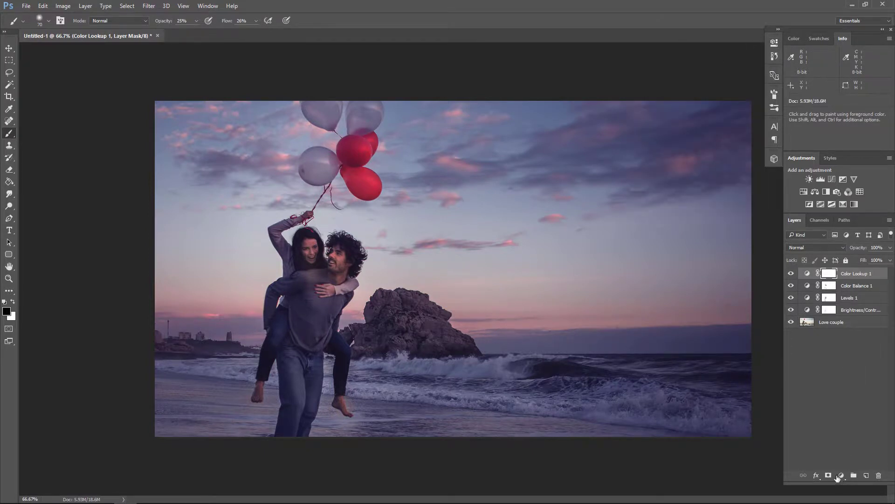
pyautogui.click(841, 475)
# Add a Gradient Fill layer fading dark purple (#170034) to transparent.
pyautogui.click(837, 286)
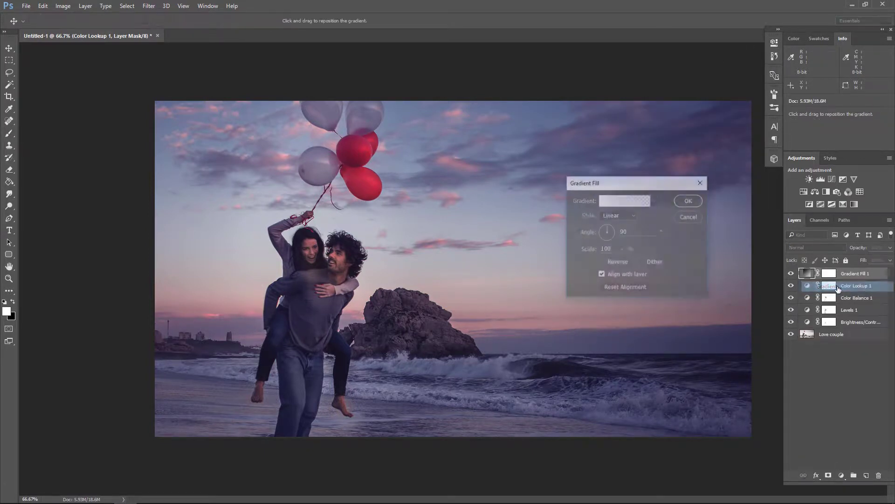
pyautogui.click(611, 201)
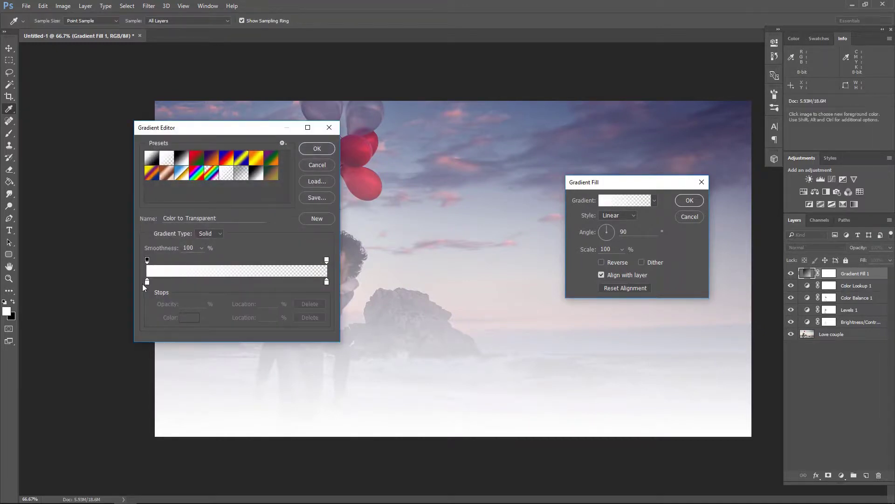
pyautogui.click(147, 281)
pyautogui.click(187, 320)
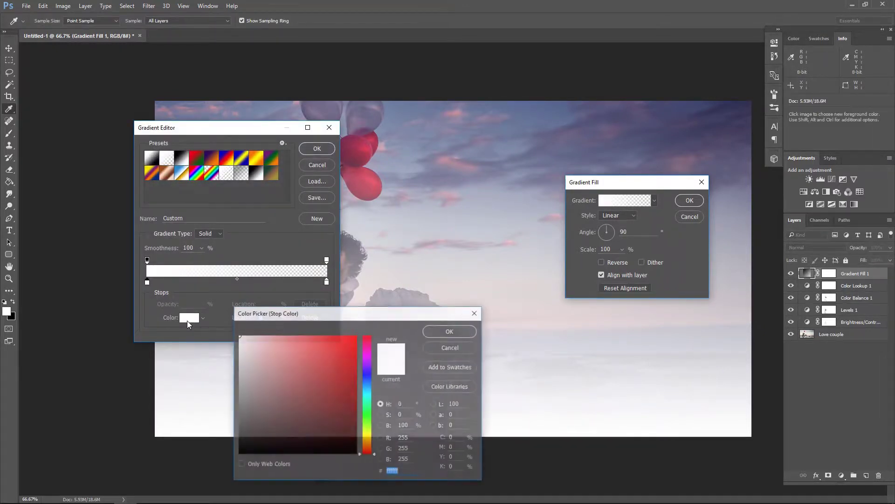
pyautogui.moveTo(368, 411)
pyautogui.mouseDown()
pyautogui.moveTo(368, 377)
pyautogui.moveTo(365, 420)
pyautogui.mouseUp()
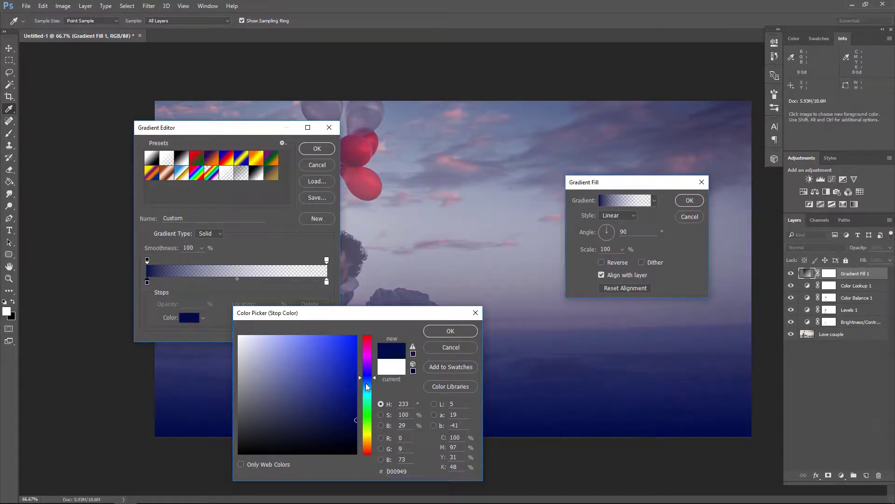
pyautogui.moveTo(366, 386); pyautogui.dragTo(367, 365)
pyautogui.moveTo(353, 415); pyautogui.dragTo(357, 429)
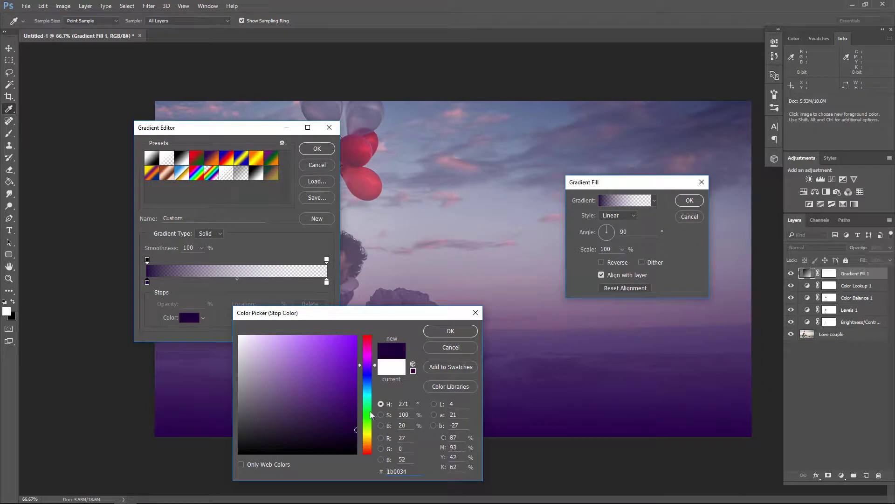
pyautogui.click(368, 366)
pyautogui.click(449, 331)
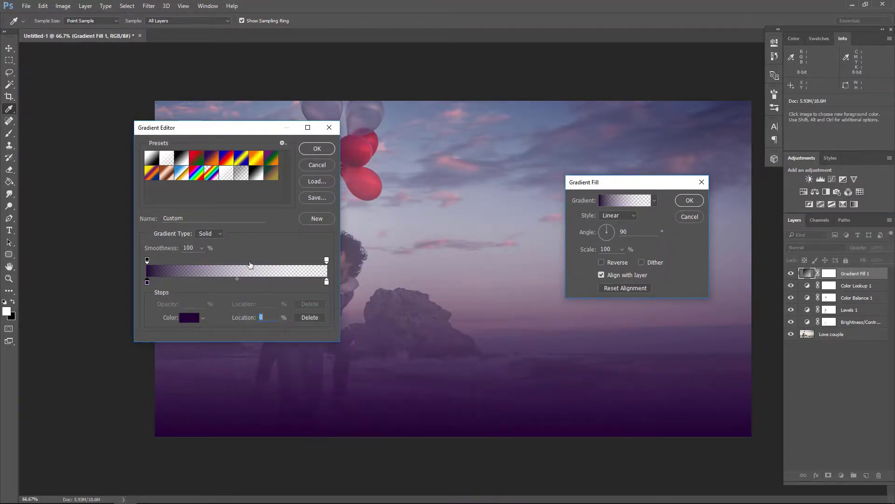
pyautogui.moveTo(390, 170); pyautogui.dragTo(615, 204)
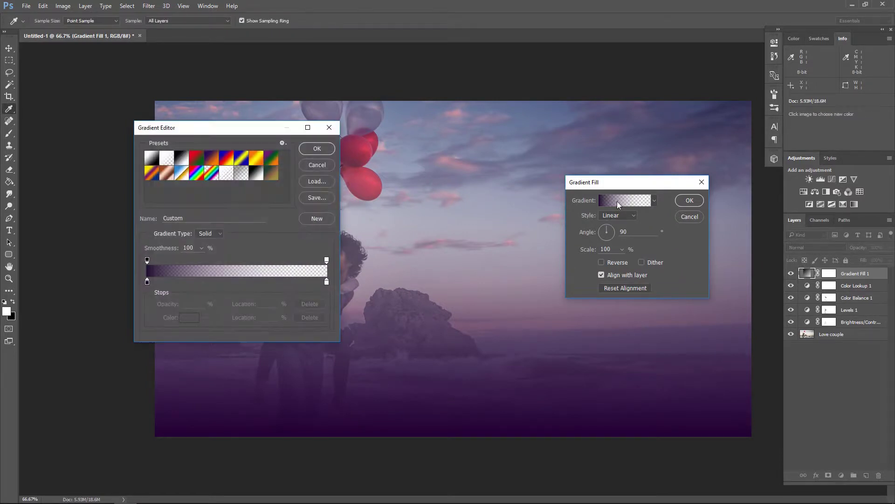
pyautogui.click(317, 148)
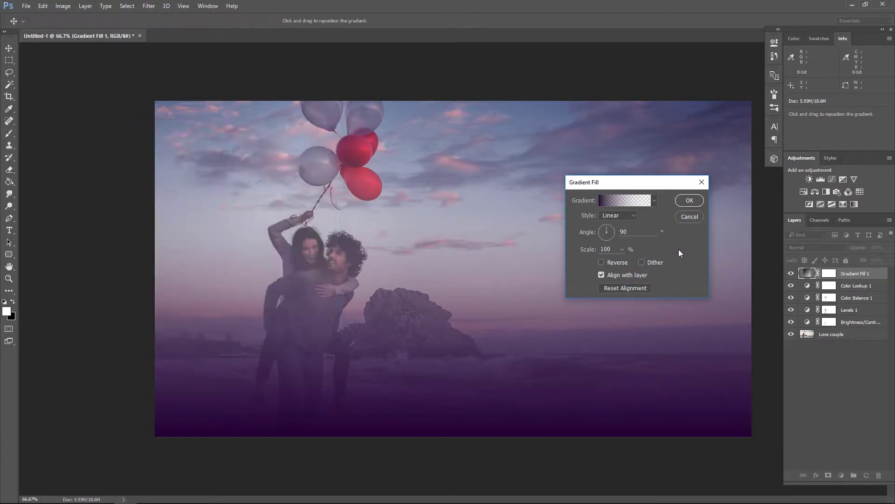
# Make the gradient a reversed radial vignette centred on the couple at 264% scale.
pyautogui.click(623, 216)
pyautogui.click(620, 226)
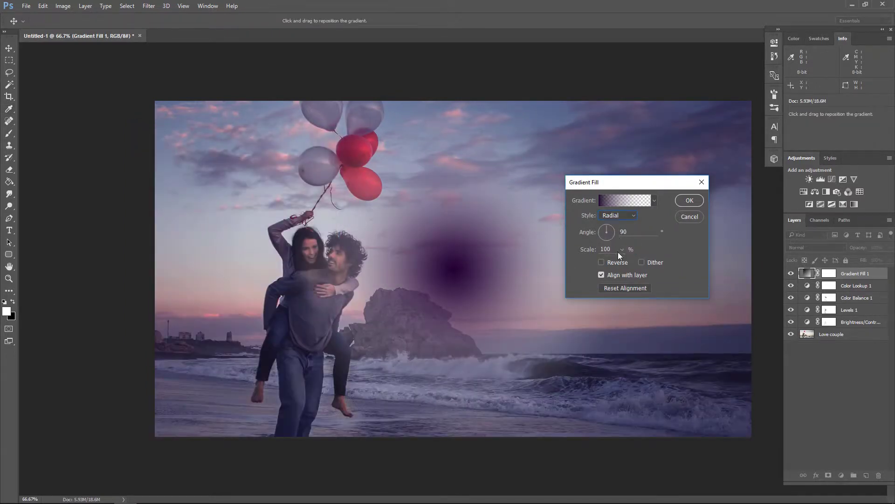
pyautogui.click(601, 262)
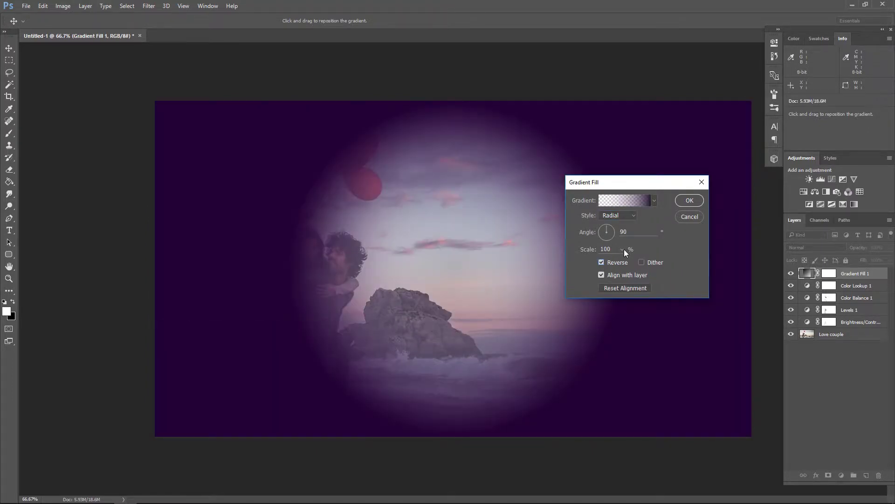
pyautogui.moveTo(438, 275); pyautogui.dragTo(329, 276)
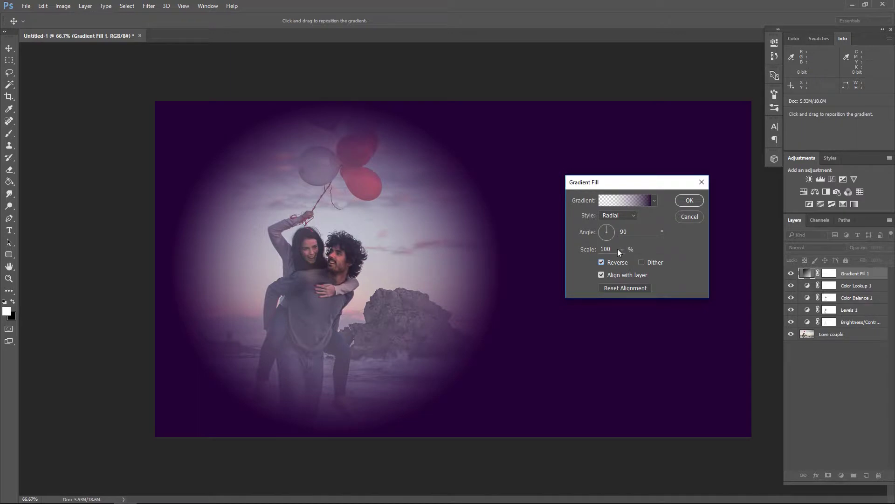
pyautogui.moveTo(621, 263); pyautogui.dragTo(628, 261)
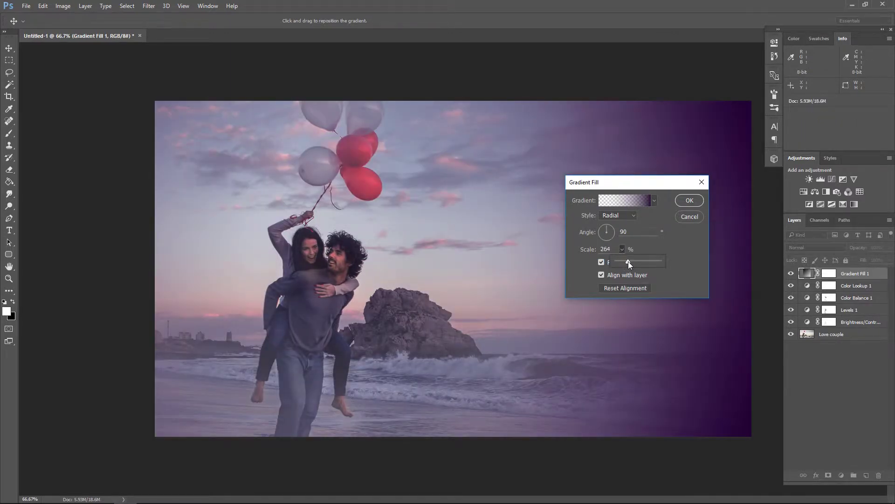
pyautogui.click(690, 200)
pyautogui.press('b')
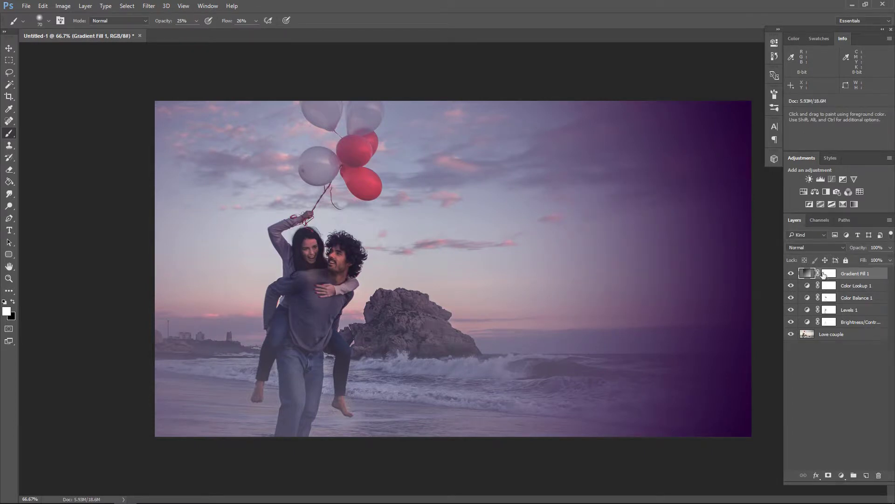
pyautogui.doubleClick(807, 273)
# Change the gradient's right colour stop from white to black (#000000) and apply it.
pyautogui.click(611, 200)
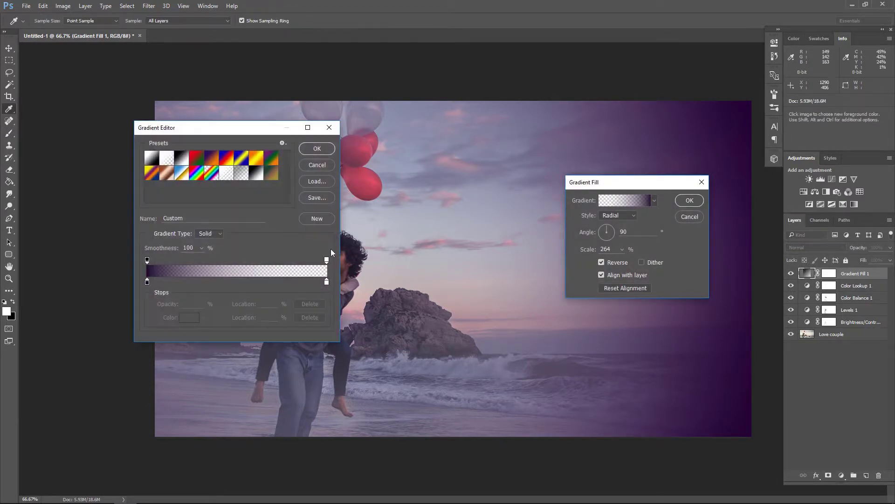
pyautogui.click(327, 282)
pyautogui.click(189, 318)
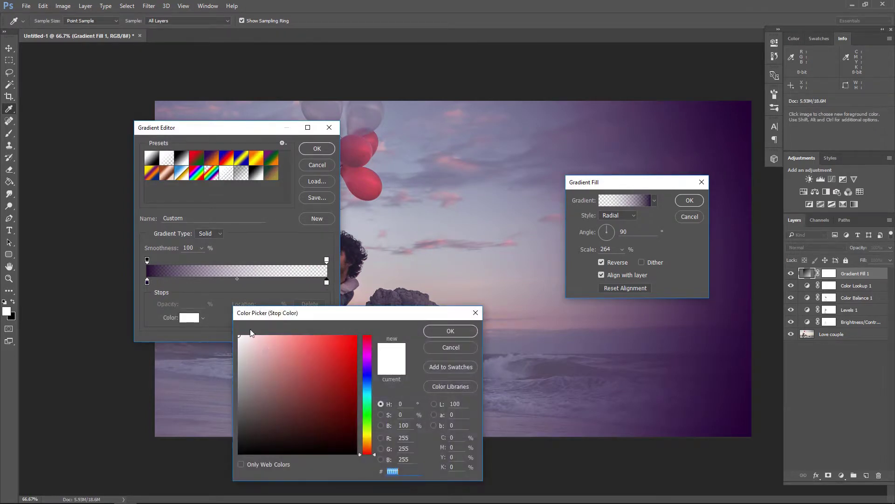
pyautogui.moveTo(250, 332); pyautogui.dragTo(214, 479)
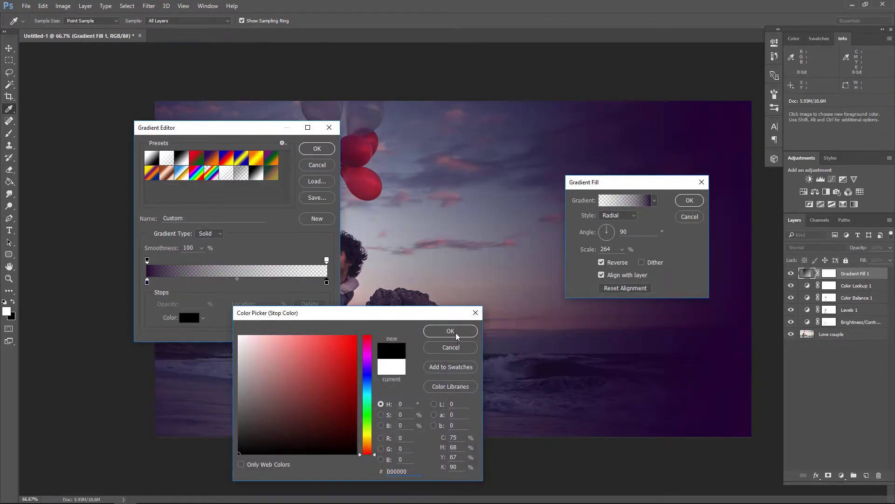
pyautogui.click(457, 332)
pyautogui.click(316, 149)
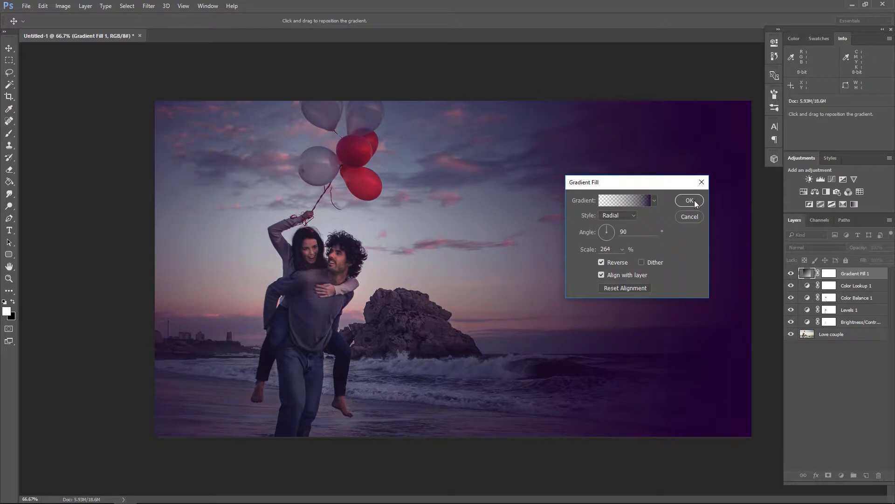
pyautogui.click(689, 201)
# Blend Gradient Fill 1 in Soft Light at 48% opacity, toggling its visibility to compare.
pyautogui.press('b')
pyautogui.click(812, 247)
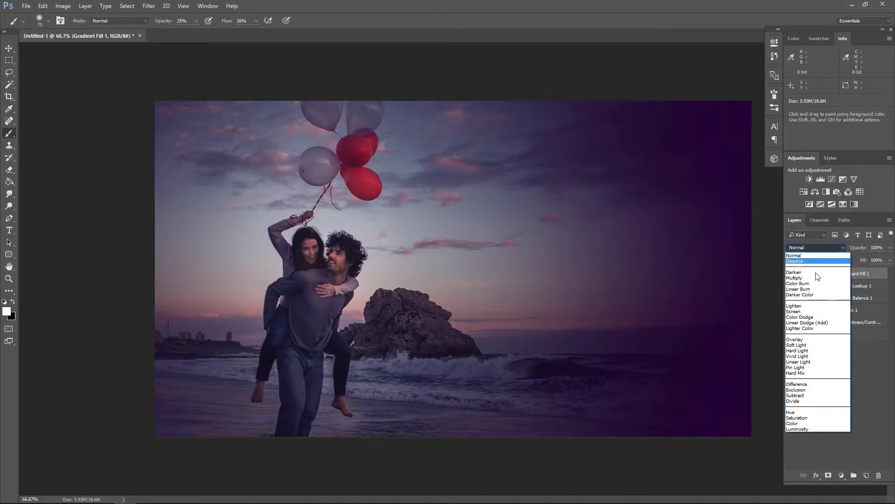
pyautogui.click(811, 346)
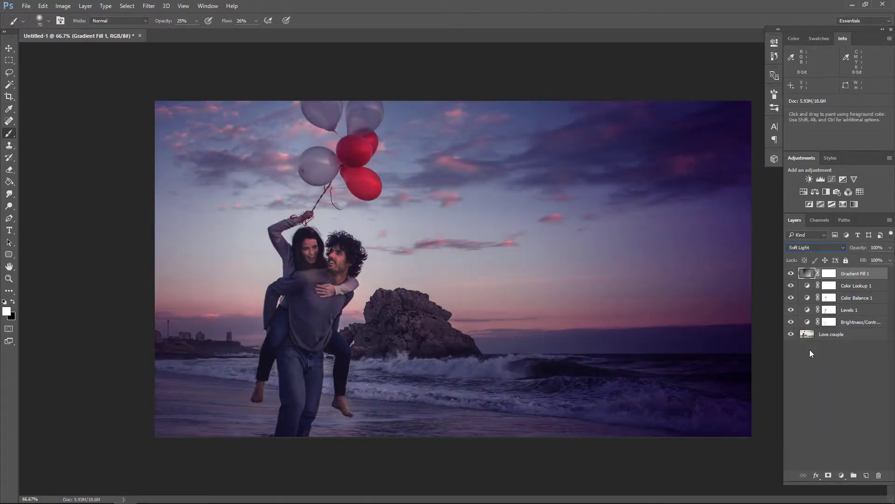
pyautogui.click(890, 248)
pyautogui.moveTo(889, 257); pyautogui.dragTo(866, 260)
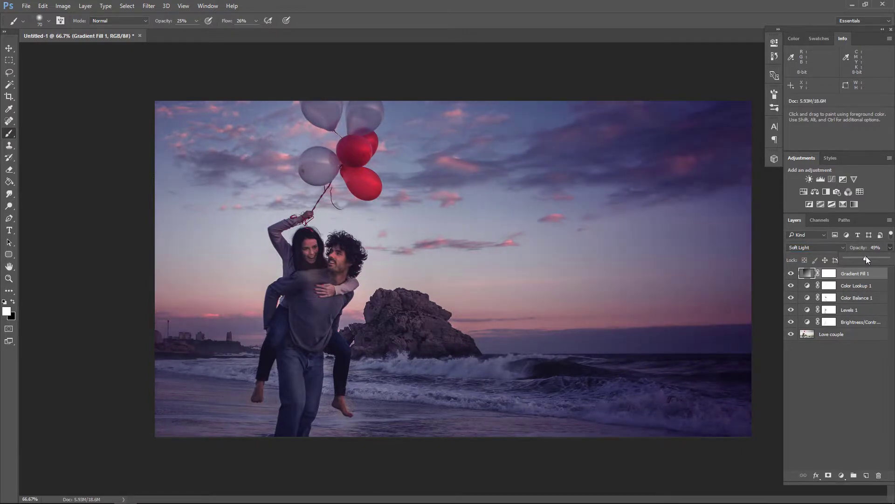
pyautogui.click(791, 274)
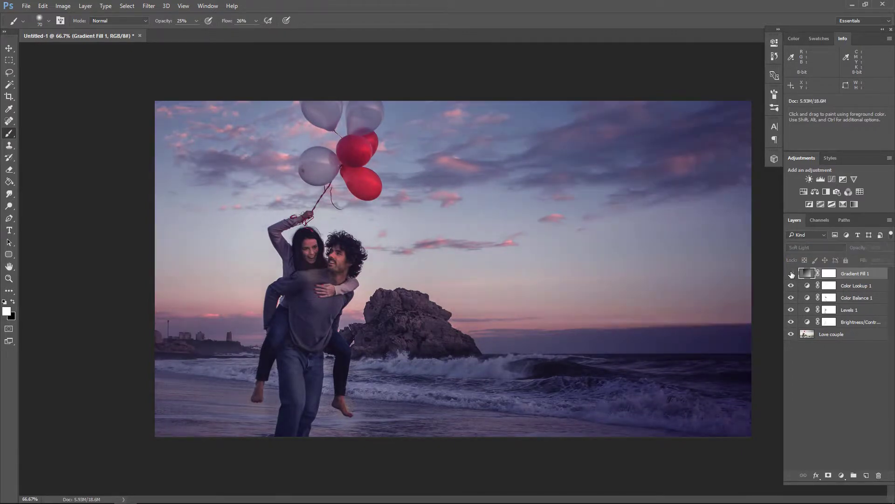
pyautogui.click(791, 273)
pyautogui.click(791, 274)
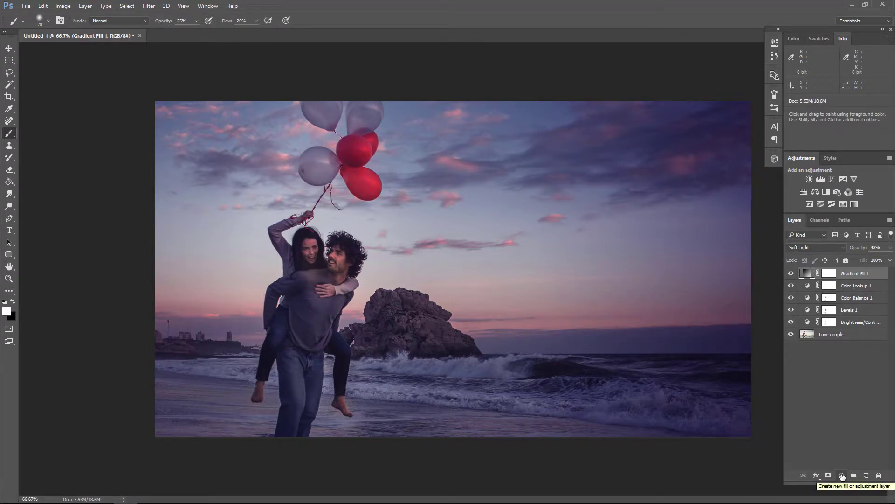
# Add a Curves layer raising the Blue and Red midtones and lowering Green.
pyautogui.click(842, 475)
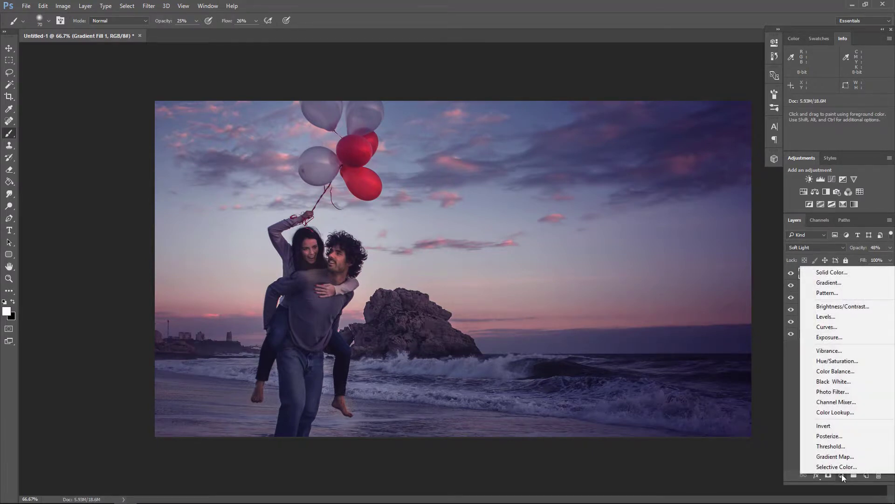
pyautogui.click(843, 328)
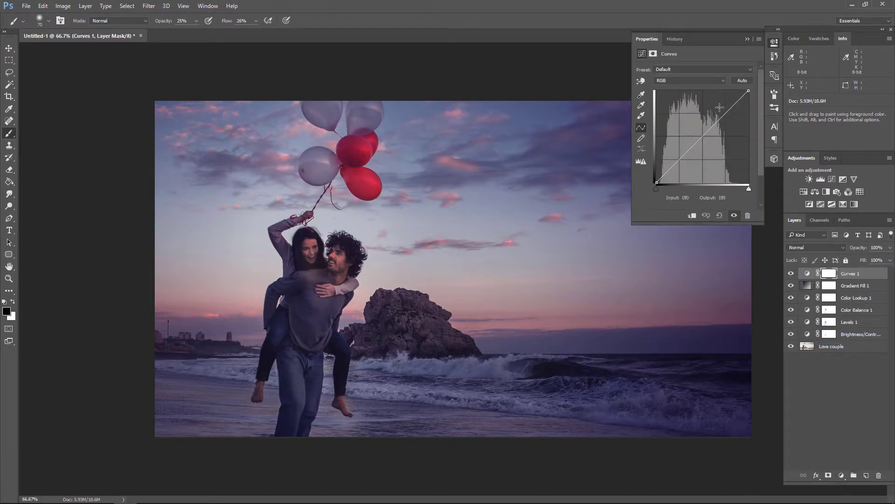
pyautogui.click(690, 80)
pyautogui.click(686, 105)
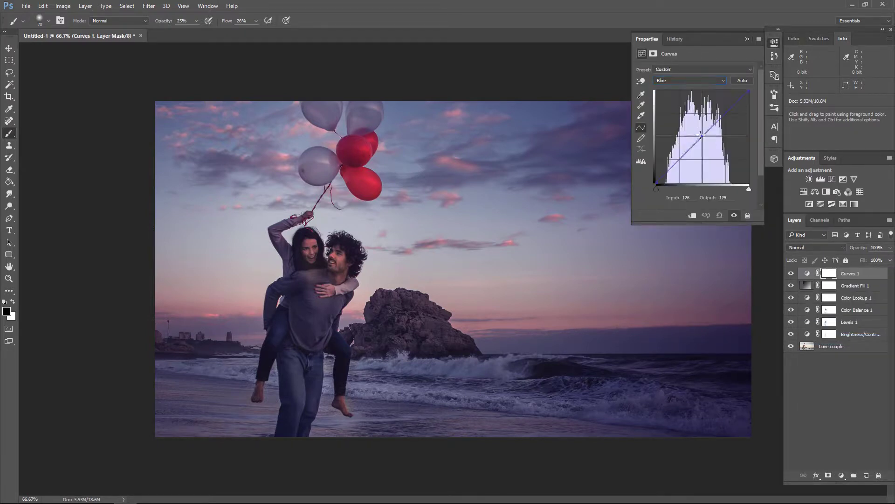
pyautogui.moveTo(699, 141)
pyautogui.mouseDown()
pyautogui.moveTo(698, 133)
pyautogui.moveTo(704, 140)
pyautogui.mouseUp()
pyautogui.click(690, 81)
pyautogui.click(690, 80)
pyautogui.click(686, 99)
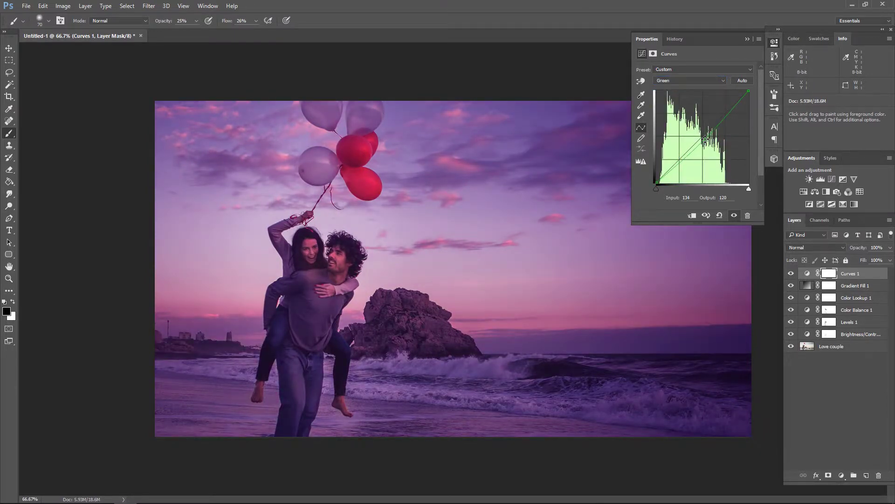
pyautogui.click(749, 39)
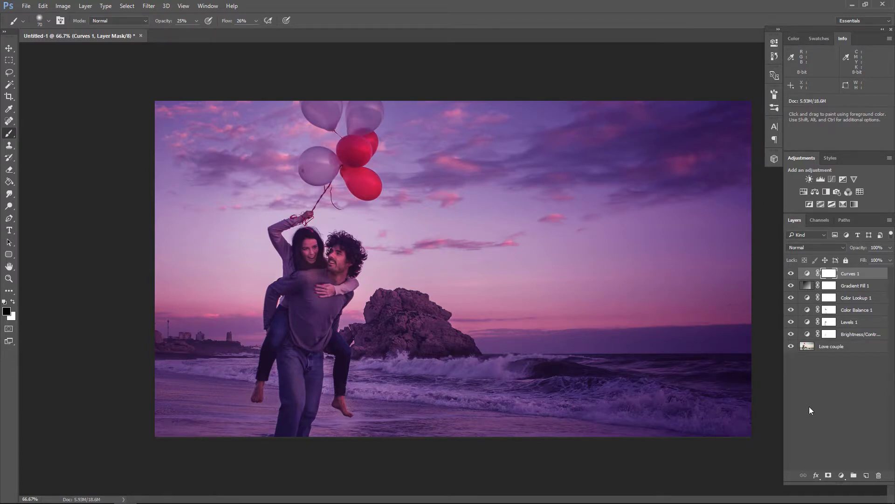
pyautogui.click(841, 475)
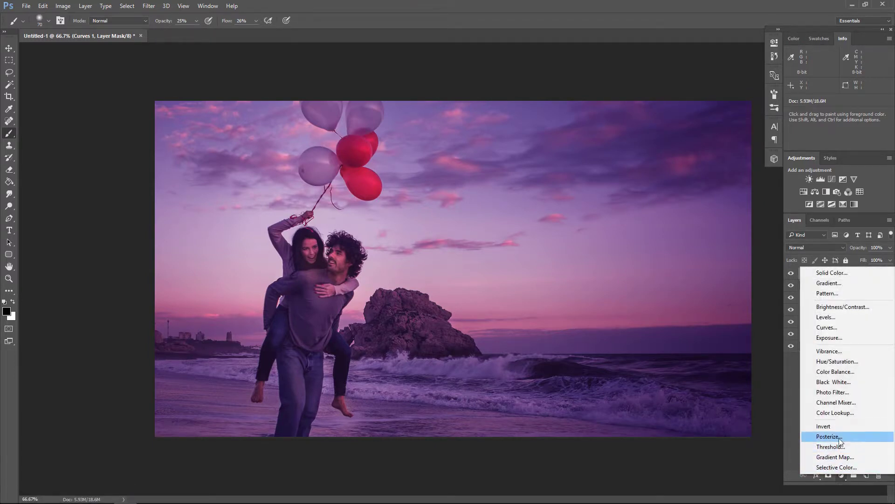
# Add a Photo Filter layer with a bright yellow filter colour.
pyautogui.click(828, 392)
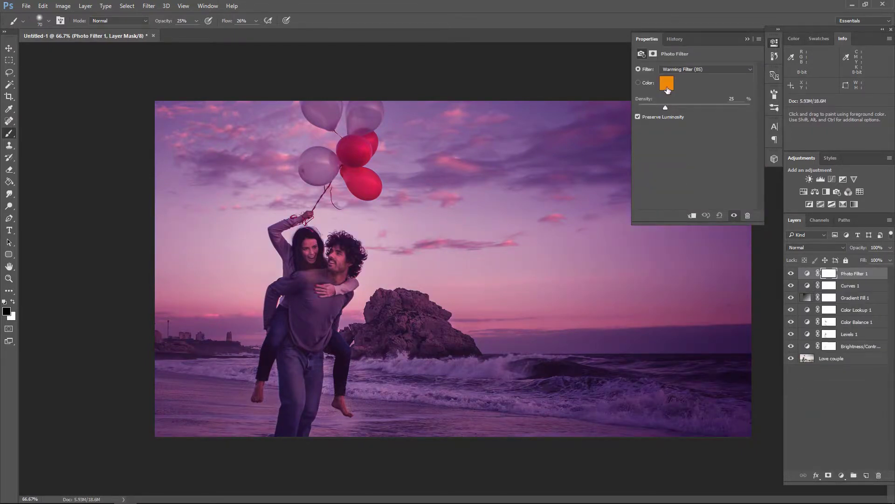
pyautogui.click(667, 84)
pyautogui.click(367, 433)
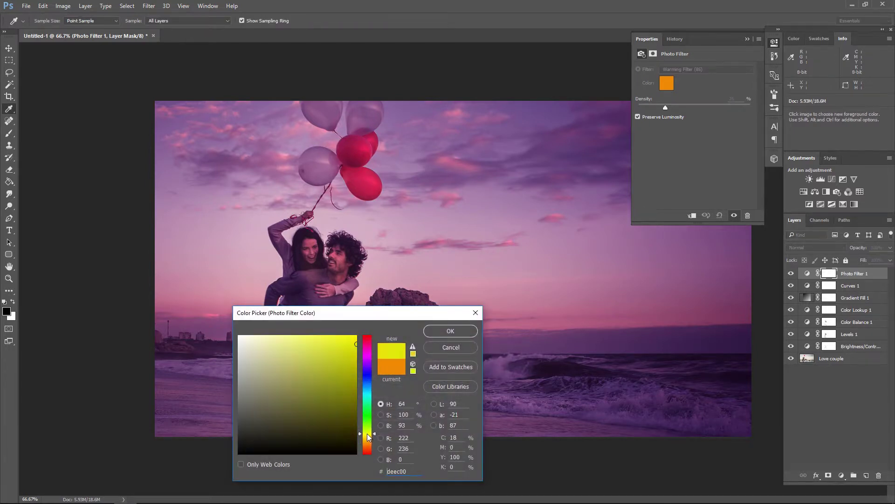
pyautogui.moveTo(367, 433); pyautogui.dragTo(369, 434)
pyautogui.click(356, 336)
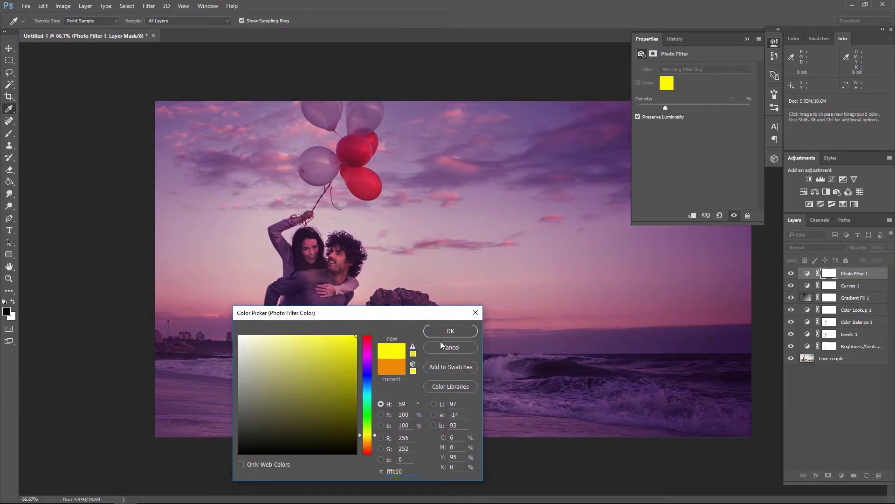
pyautogui.click(450, 331)
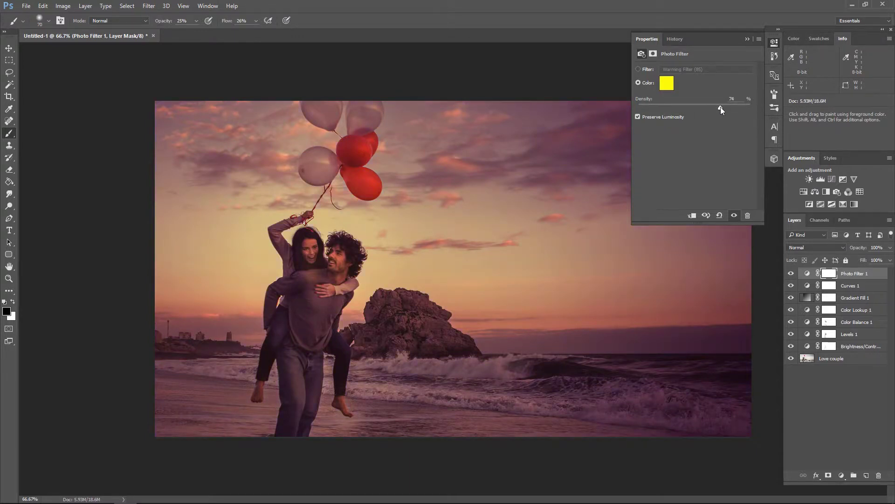
# Refine the filter colour to #ffd800 and raise its density to 74%.
pyautogui.click(667, 84)
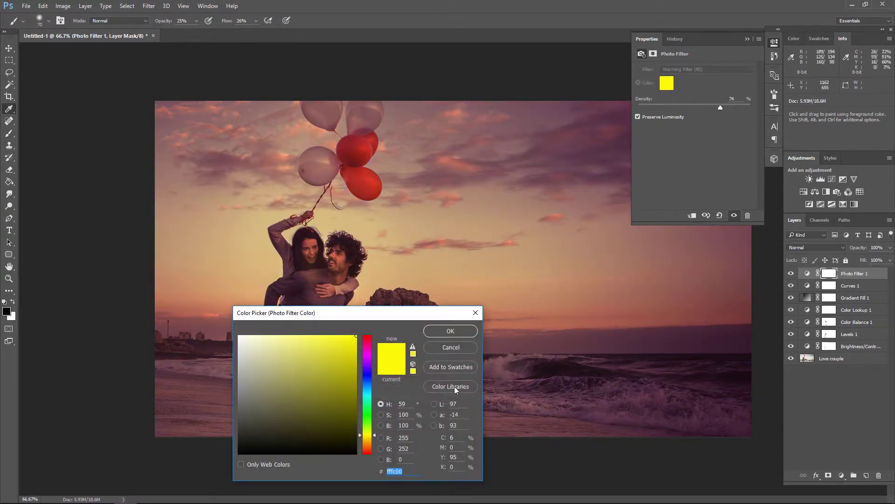
pyautogui.moveTo(366, 435); pyautogui.dragTo(367, 438)
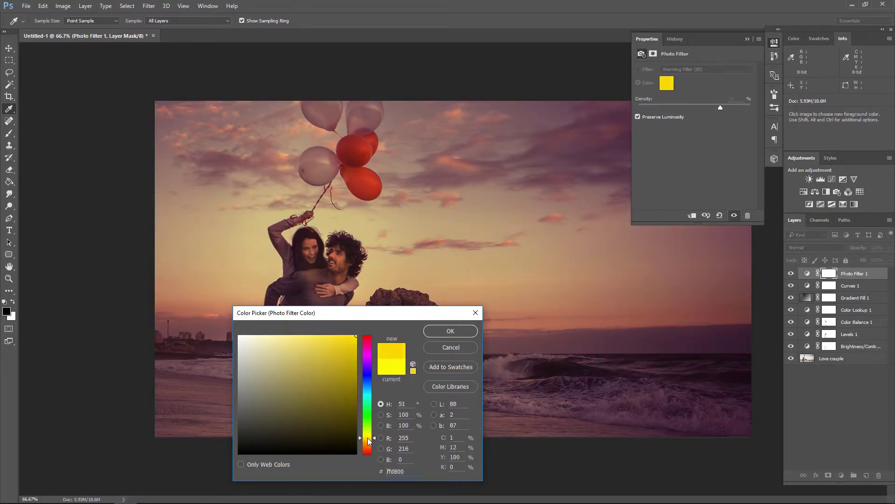
pyautogui.click(451, 332)
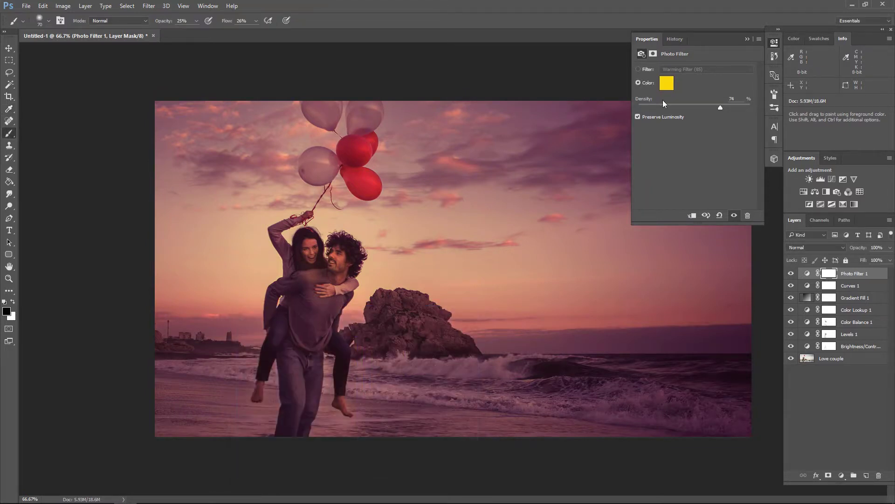
pyautogui.moveTo(724, 108); pyautogui.dragTo(740, 108)
pyautogui.click(748, 38)
# Paint black on the Photo Filter 1 mask to keep the filter off the woman's face.
pyautogui.click(829, 273)
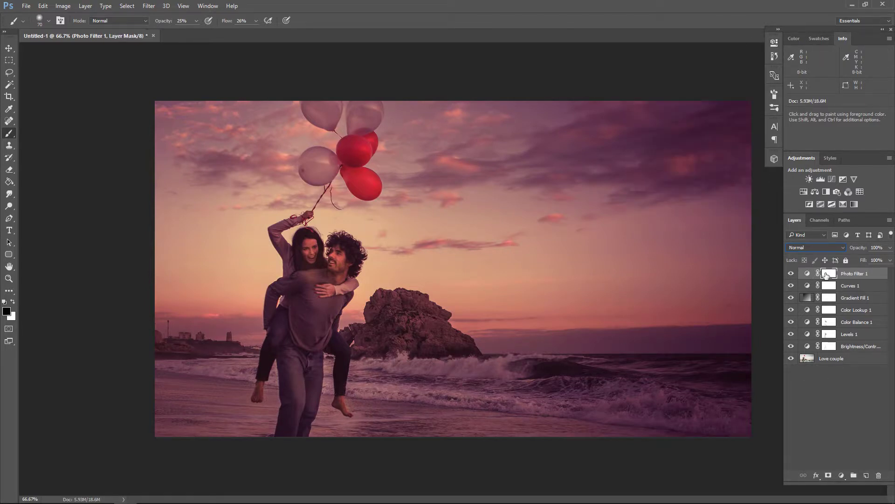
pyautogui.press('x')
pyautogui.moveTo(284, 247)
pyautogui.mouseDown()
pyautogui.moveTo(343, 272)
pyautogui.moveTo(312, 264)
pyautogui.moveTo(305, 217)
pyautogui.moveTo(279, 233)
pyautogui.moveTo(298, 295)
pyautogui.moveTo(293, 375)
pyautogui.moveTo(308, 355)
pyautogui.moveTo(258, 371)
pyautogui.moveTo(253, 391)
pyautogui.moveTo(328, 401)
pyautogui.moveTo(359, 420)
pyautogui.moveTo(346, 342)
pyautogui.moveTo(278, 324)
pyautogui.moveTo(289, 409)
pyautogui.mouseUp()
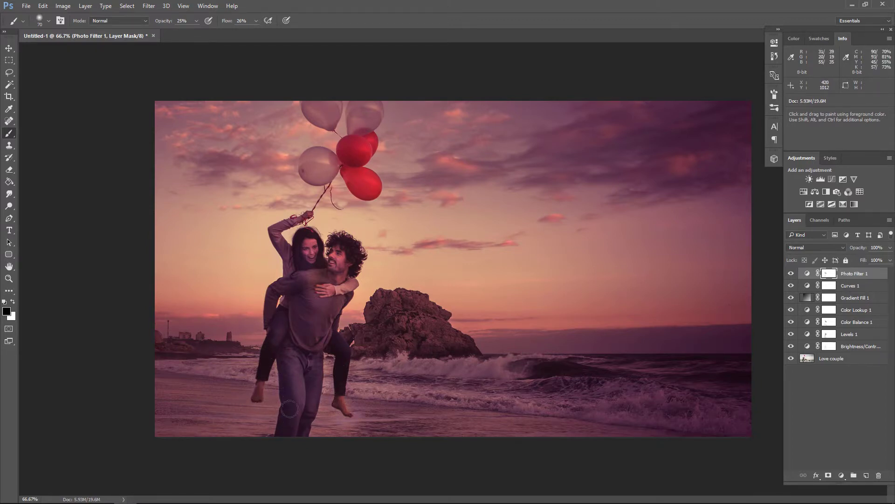
pyautogui.click(790, 275)
pyautogui.click(790, 275)
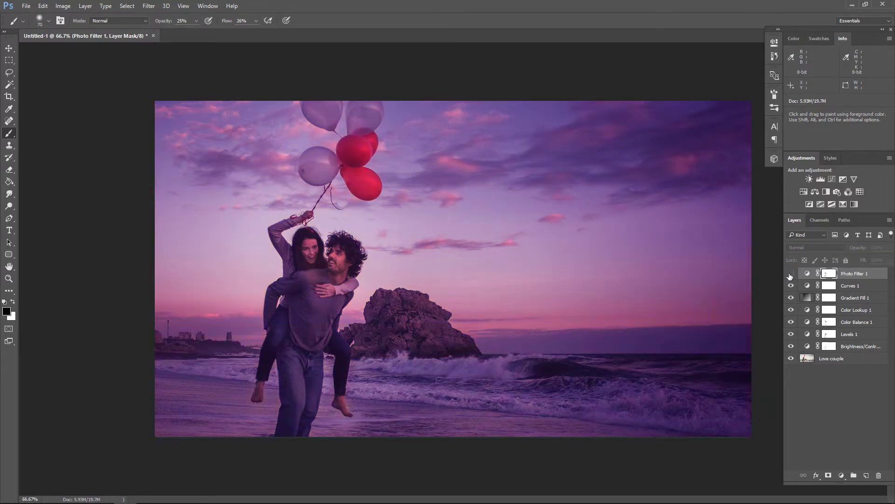
pyautogui.click(791, 276)
pyautogui.click(790, 276)
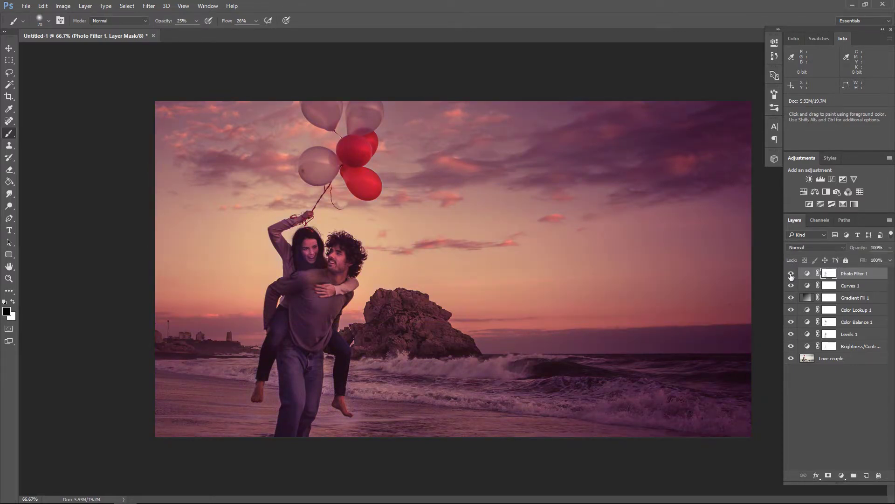
# Lower Photo Filter 1 to 75% opacity, compare it on and off, then bring up the adjustment types.
pyautogui.click(889, 248)
pyautogui.moveTo(888, 259); pyautogui.dragTo(879, 260)
pyautogui.click(791, 277)
pyautogui.click(791, 276)
pyautogui.click(842, 475)
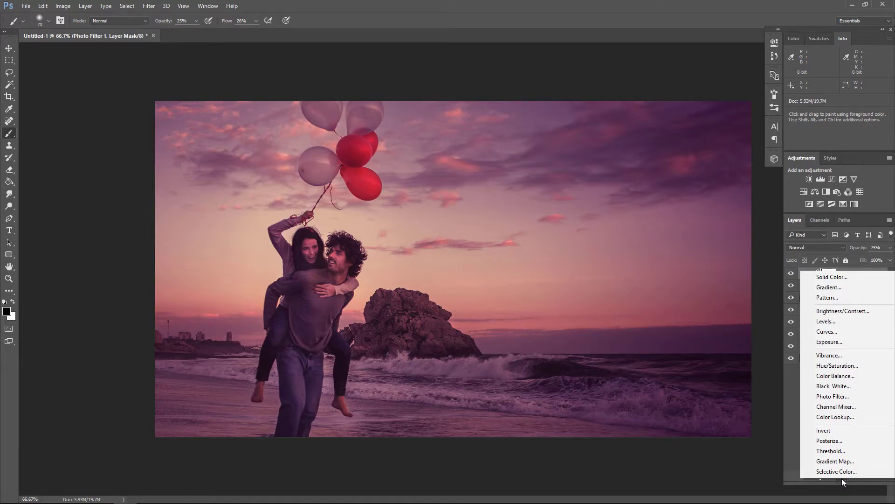
# Add a Color Lookup adjustment layer using the LateSunset.3DL lookup.
pyautogui.click(838, 416)
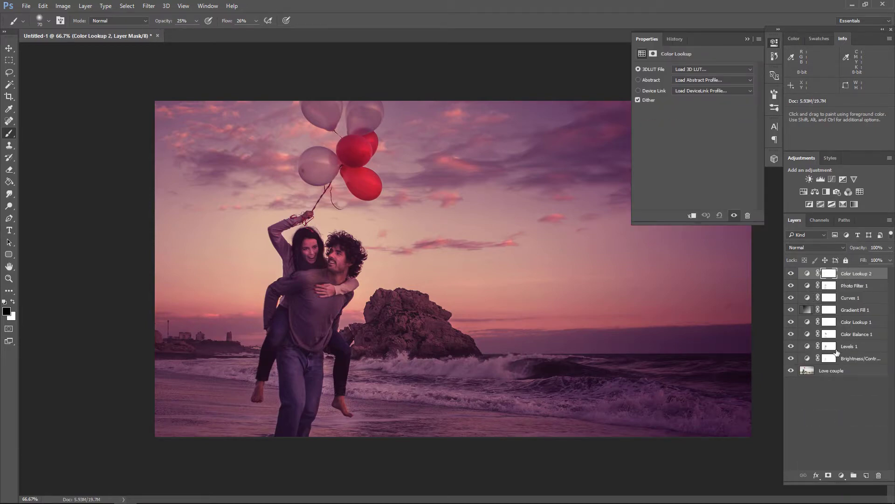
pyautogui.click(708, 68)
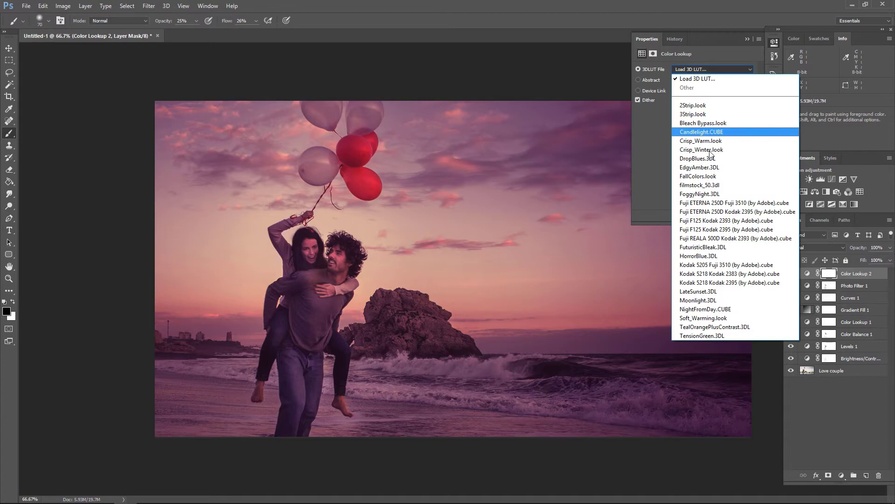
pyautogui.click(709, 291)
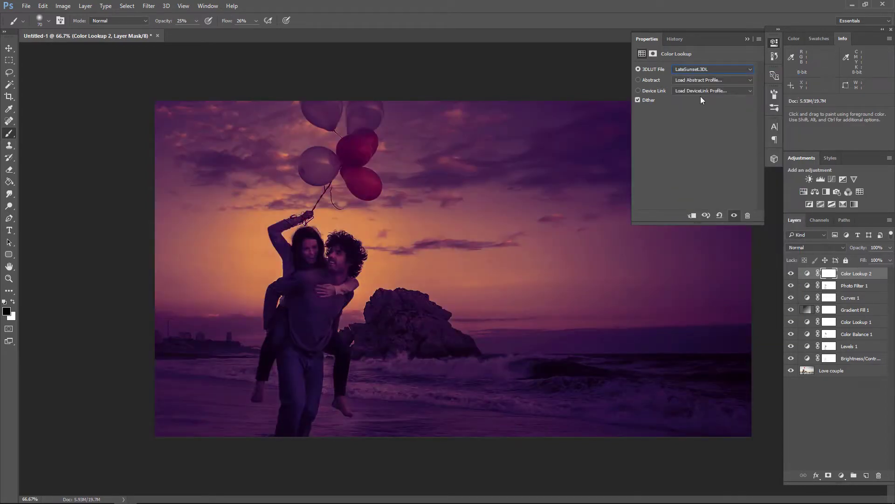
pyautogui.click(747, 40)
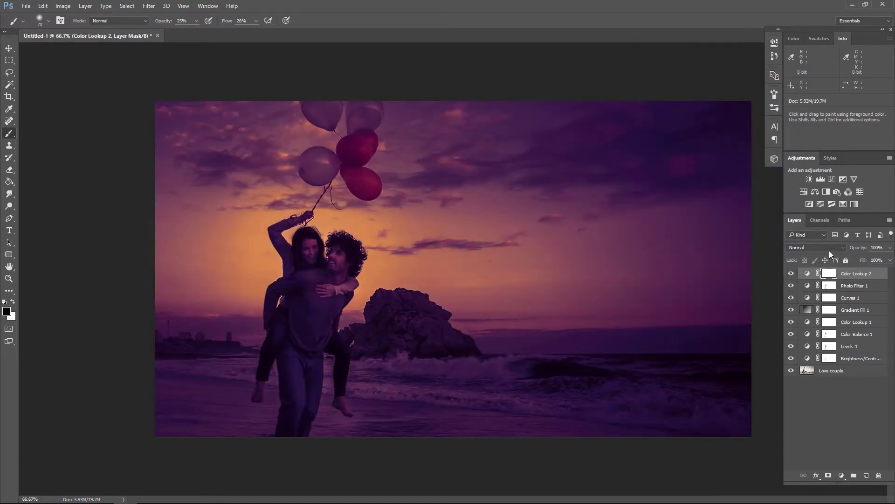
# Blend Color Lookup 2 in Soft Light at 24% opacity and compare it on and off.
pyautogui.click(814, 247)
pyautogui.click(799, 345)
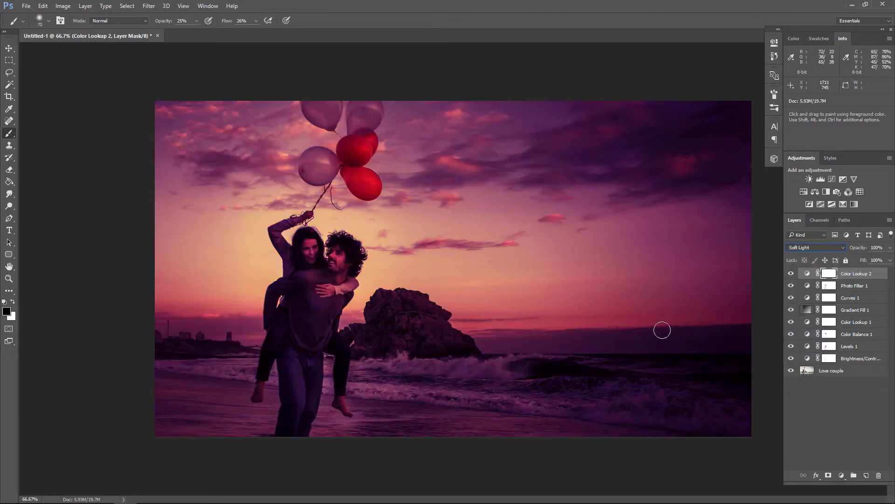
pyautogui.moveTo(890, 247); pyautogui.dragTo(866, 260)
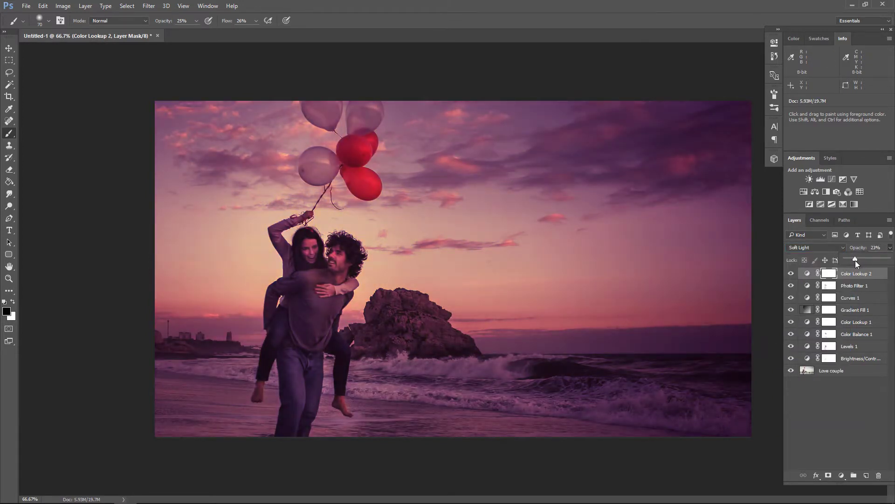
pyautogui.click(791, 273)
pyautogui.click(791, 274)
# Add a Channel Mixer with Red output mixing Red +92, Green +27, Blue -12.
pyautogui.click(842, 475)
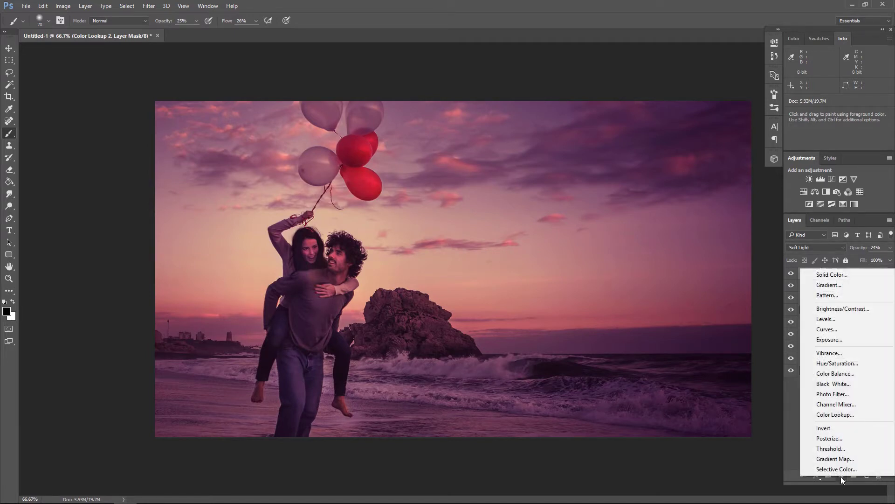
pyautogui.click(849, 405)
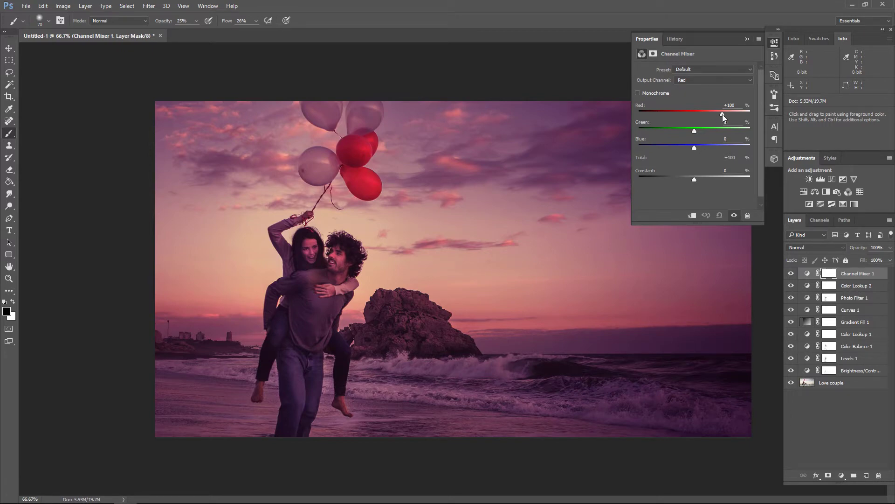
pyautogui.moveTo(723, 114); pyautogui.dragTo(710, 113)
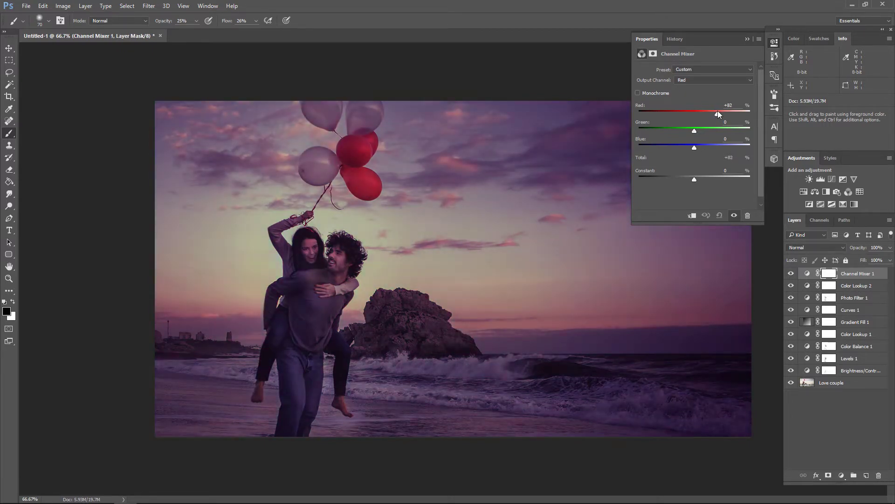
pyautogui.moveTo(694, 130)
pyautogui.mouseDown()
pyautogui.moveTo(702, 131)
pyautogui.moveTo(688, 147)
pyautogui.mouseUp()
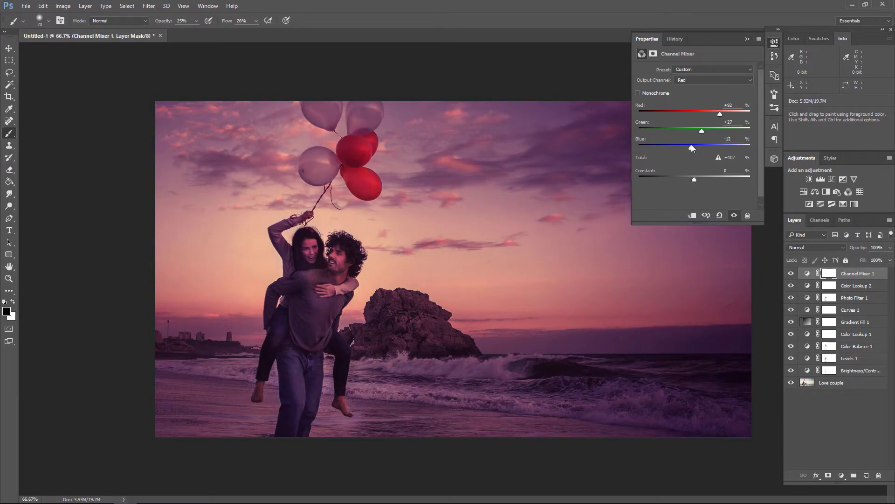
pyautogui.click(748, 38)
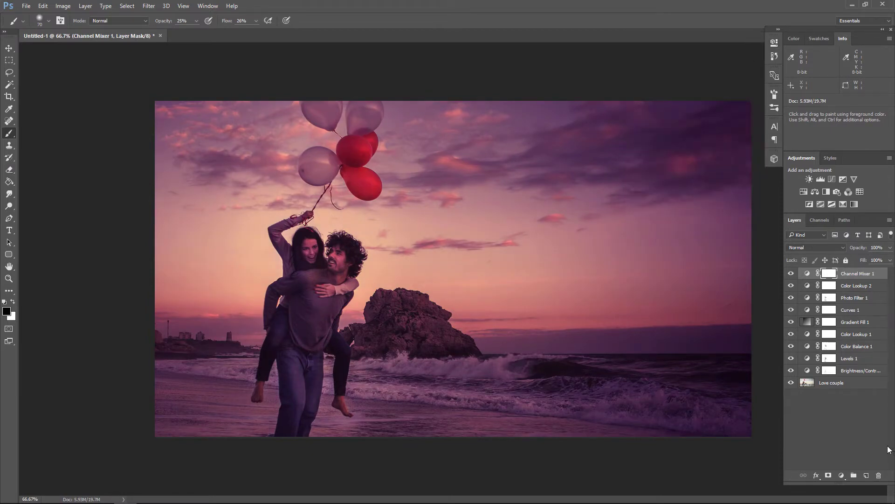
# Stamp all visible layers into a new merged Layer 1 on top.
pyautogui.click(866, 475)
pyautogui.press('x')
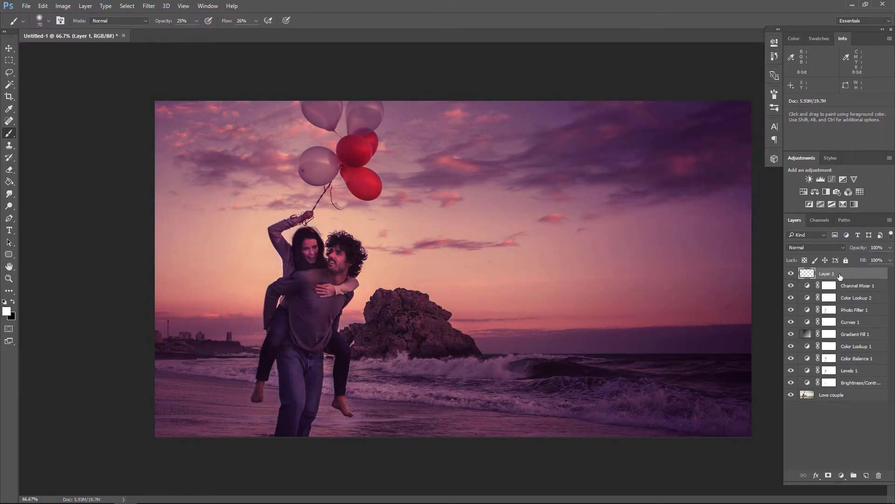
pyautogui.hotkey('ctrl', 'shift', 'alt', 'e')
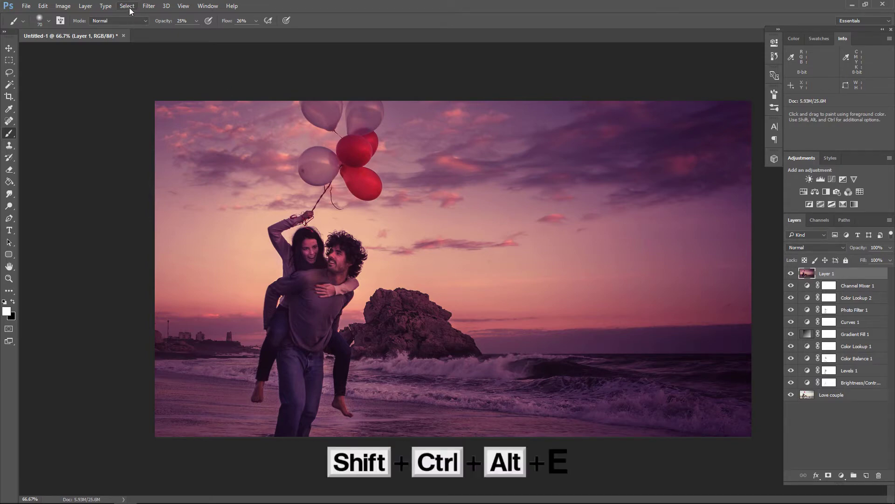
# Grade Layer 1 in Camera Raw: Temperature -15, Exposure -0.40, Shadows +62, Whites +46, Blacks -17, Clarity +27.
pyautogui.click(149, 6)
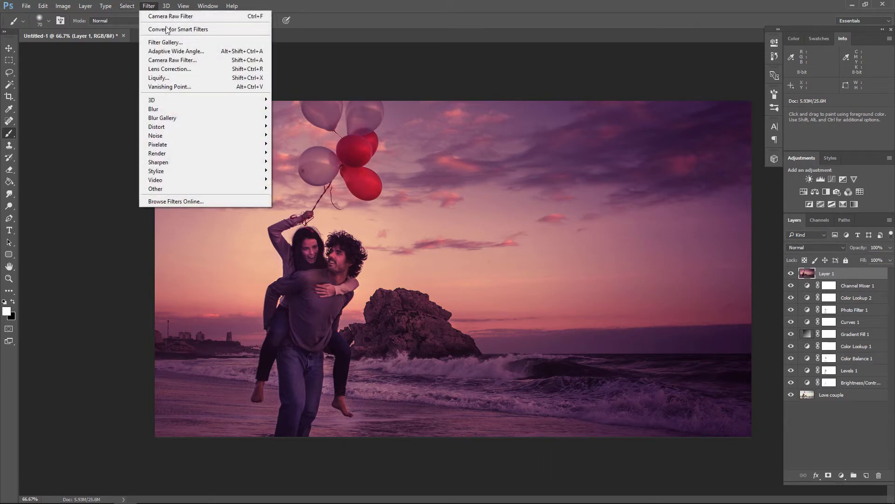
pyautogui.click(172, 60)
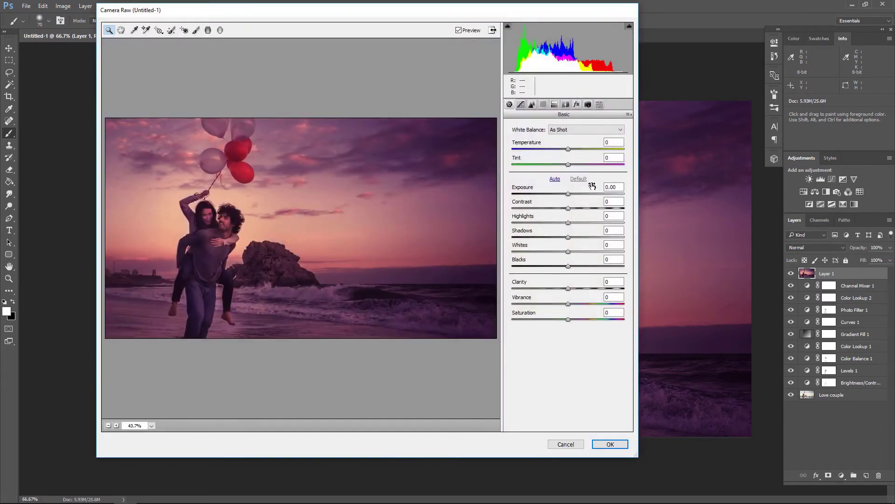
pyautogui.moveTo(568, 150)
pyautogui.mouseDown()
pyautogui.moveTo(561, 149)
pyautogui.moveTo(574, 164)
pyautogui.mouseUp()
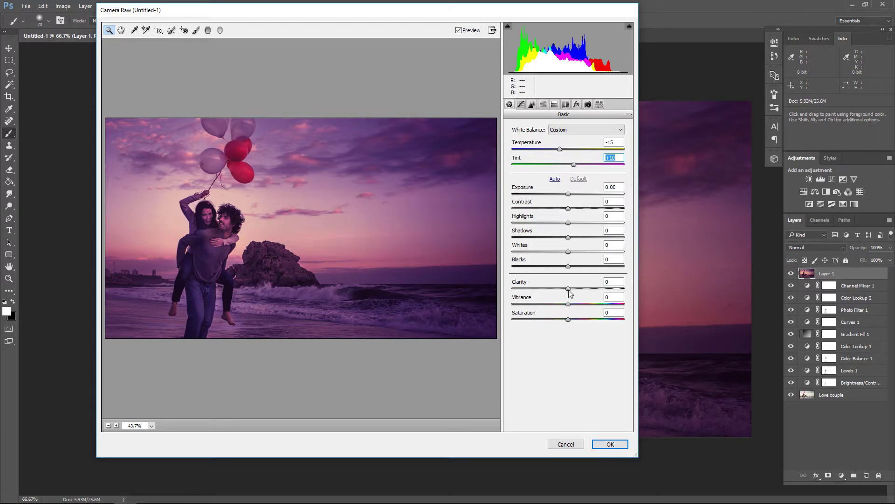
pyautogui.moveTo(568, 288)
pyautogui.mouseDown()
pyautogui.moveTo(582, 289)
pyautogui.moveTo(591, 266)
pyautogui.mouseUp()
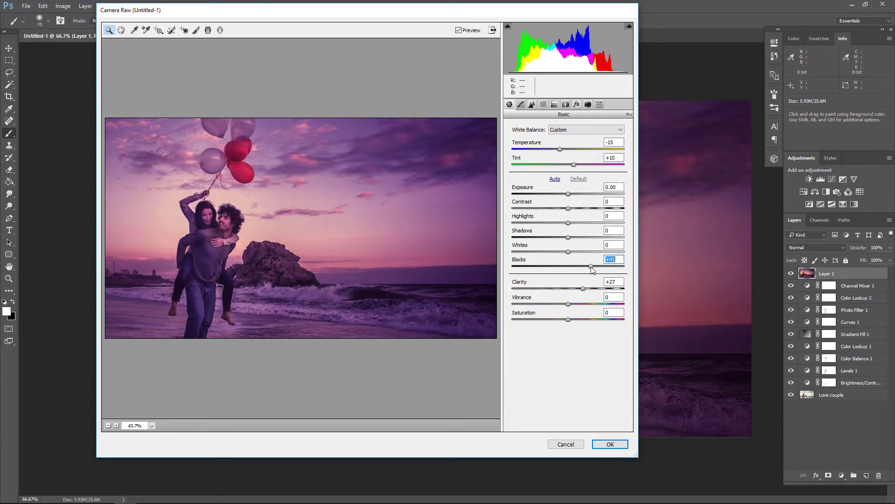
pyautogui.moveTo(568, 193)
pyautogui.mouseDown()
pyautogui.moveTo(584, 222)
pyautogui.moveTo(556, 222)
pyautogui.moveTo(602, 237)
pyautogui.moveTo(561, 269)
pyautogui.mouseUp()
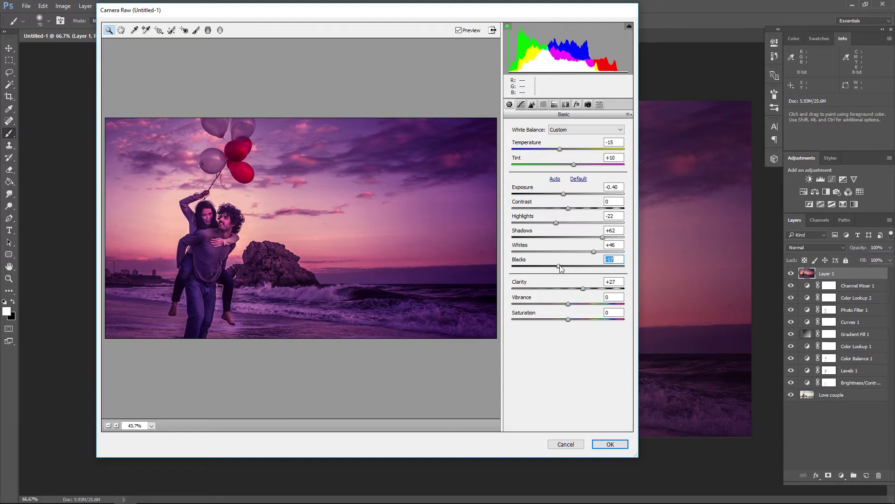
pyautogui.click(562, 194)
pyautogui.click(609, 444)
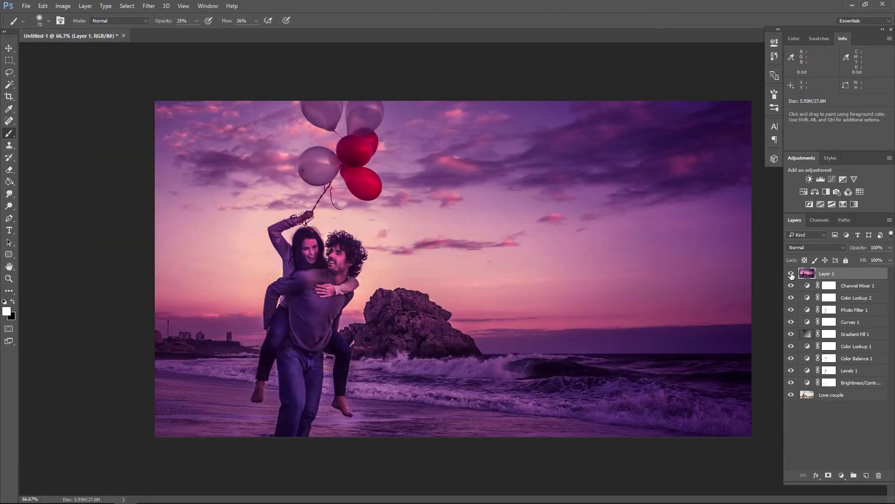
# Hide the adjustment layers beneath Layer 1 and toggle Layer 1 to compare against the original.
pyautogui.moveTo(791, 285); pyautogui.dragTo(791, 383)
pyautogui.click(791, 273)
pyautogui.click(790, 273)
pyautogui.click(791, 274)
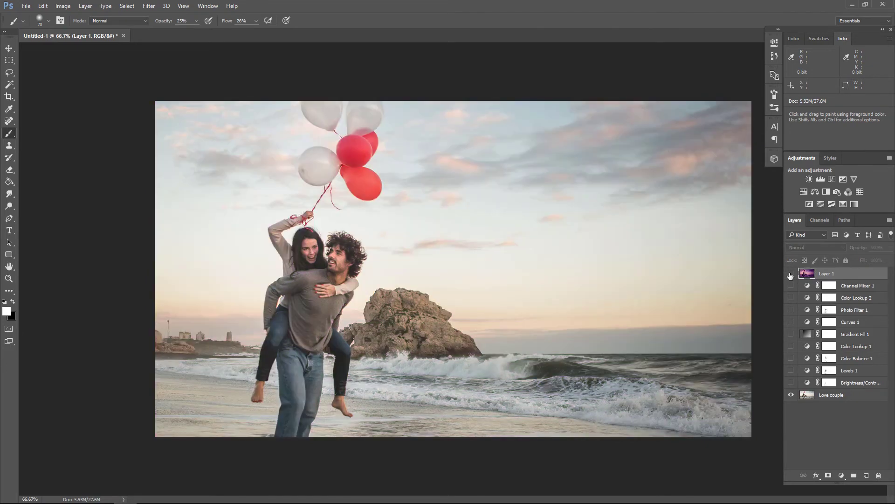
pyautogui.click(790, 274)
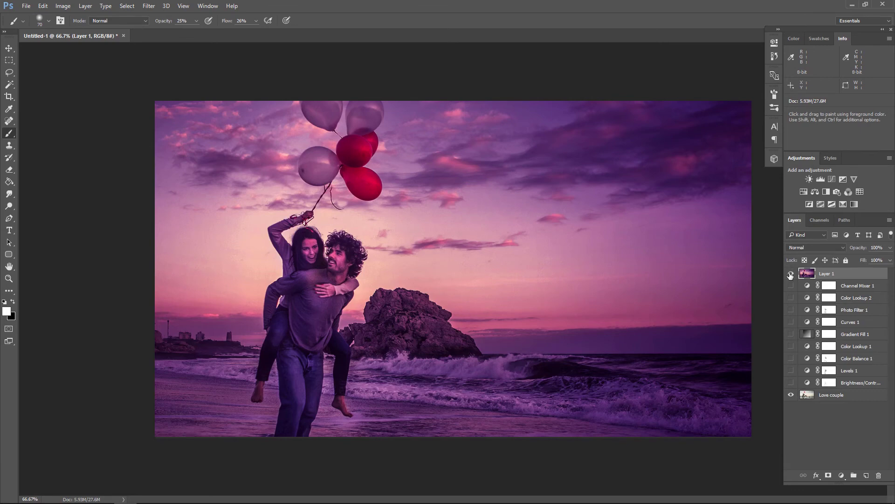
pyautogui.click(790, 273)
pyautogui.click(790, 274)
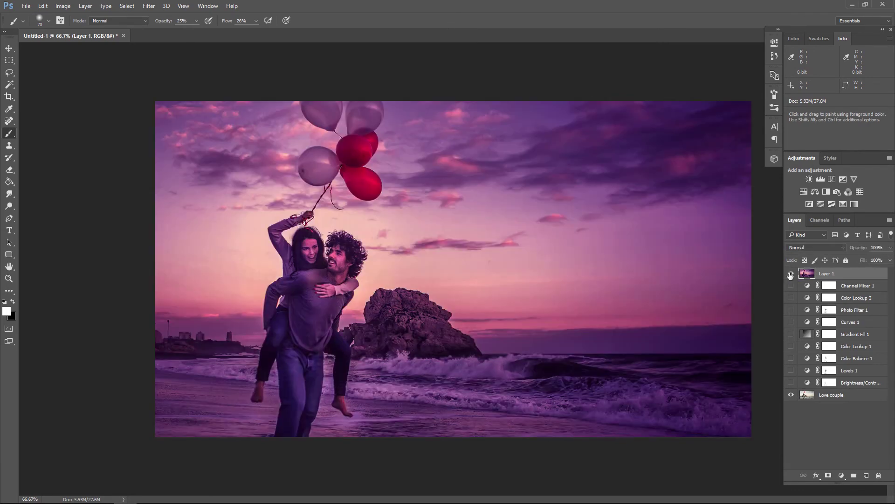